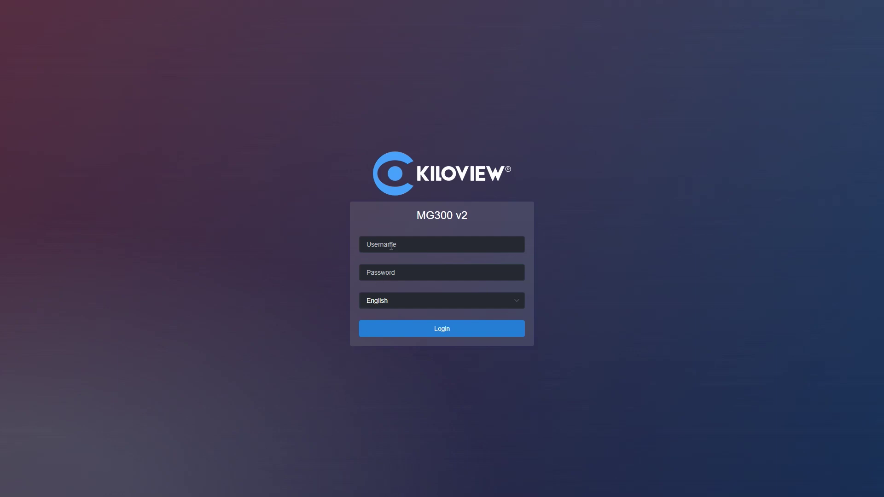
# Sign in to the MG300 console with the browser's autofilled administrator credentials
pyautogui.click(391, 246)
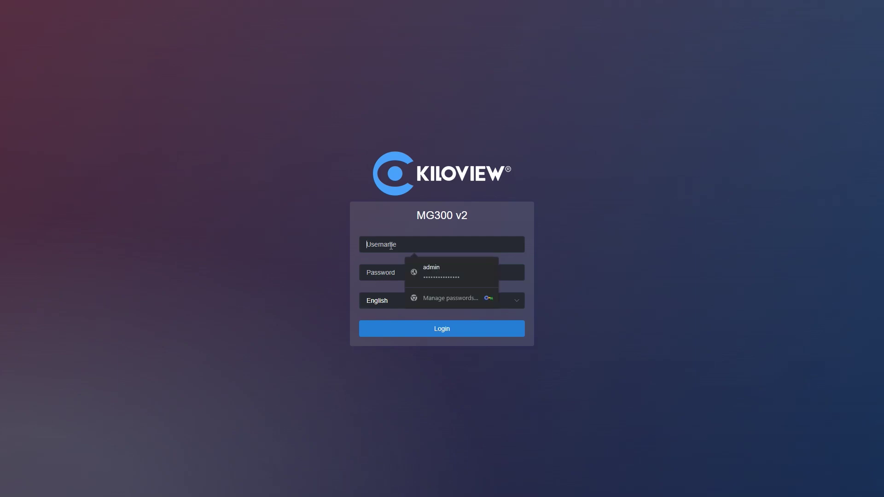
pyautogui.click(445, 272)
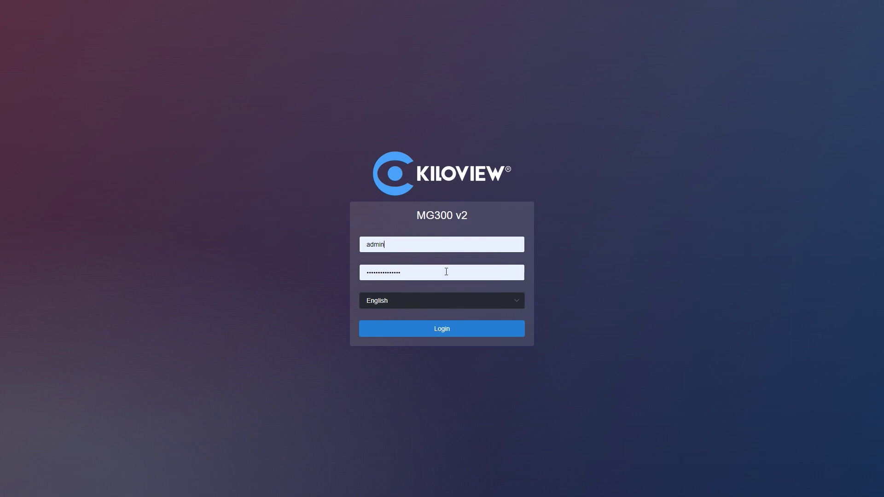
pyautogui.click(441, 329)
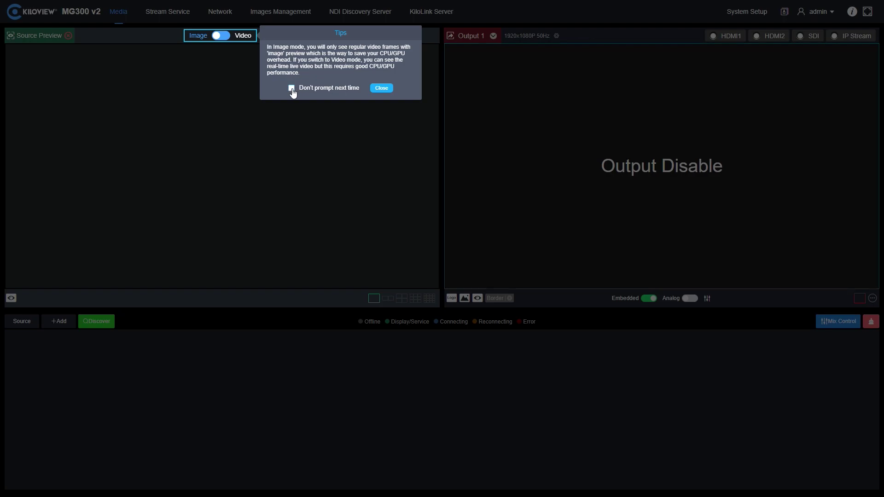
# Close the Tips popup about Image versus Video preview modes
pyautogui.click(387, 89)
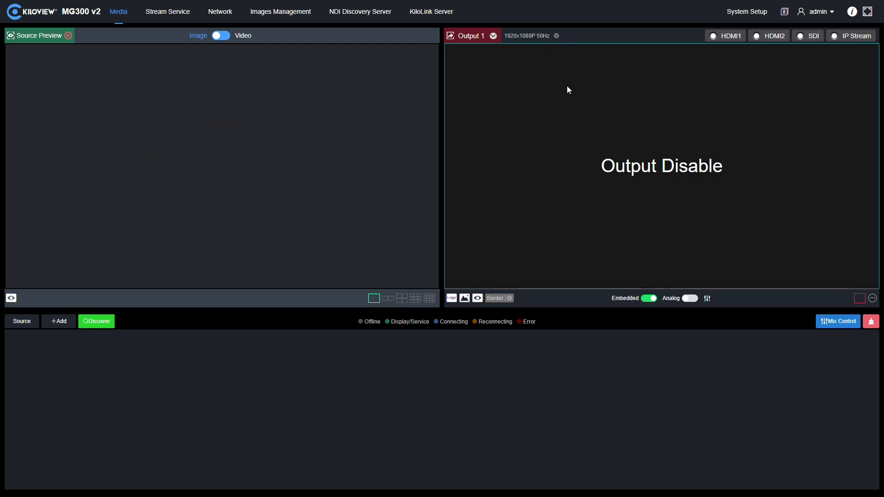
# Monitor Output 2 instead of Output 1, then collapse and restore the Source Preview panel
pyautogui.click(494, 36)
pyautogui.click(486, 78)
pyautogui.click(69, 36)
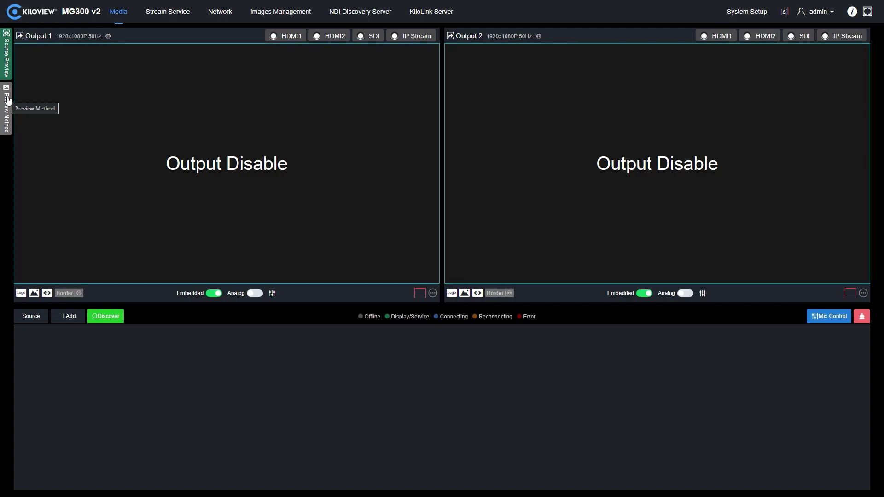
pyautogui.click(8, 100)
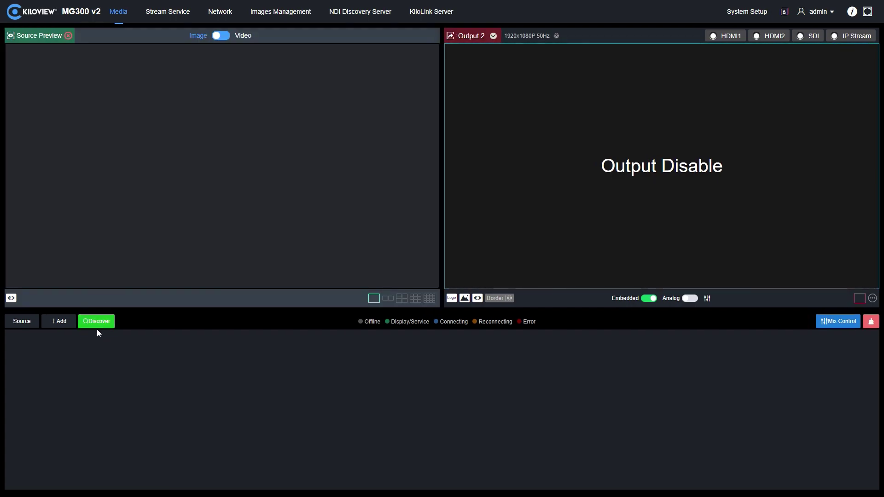
# Discover NDI feeds on the bridge host and add VLC 1, VLC 2 and VLC as sources
pyautogui.click(92, 323)
pyautogui.click(93, 322)
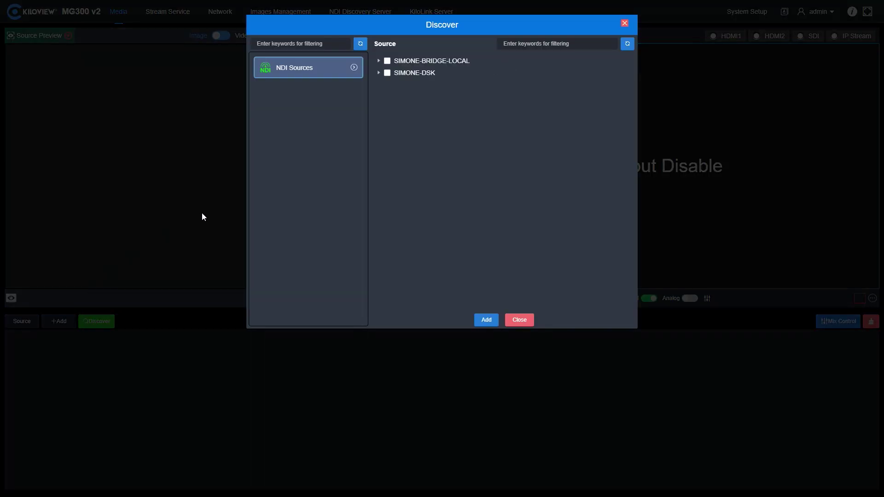
pyautogui.click(378, 60)
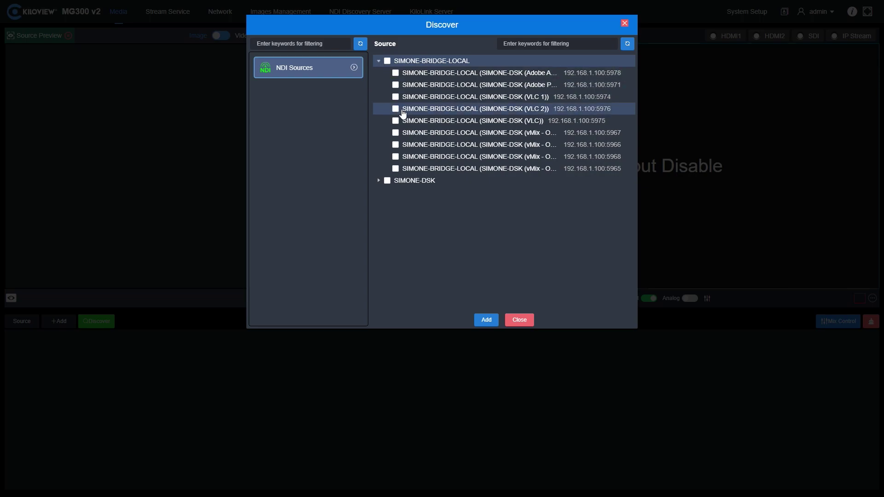
pyautogui.click(395, 97)
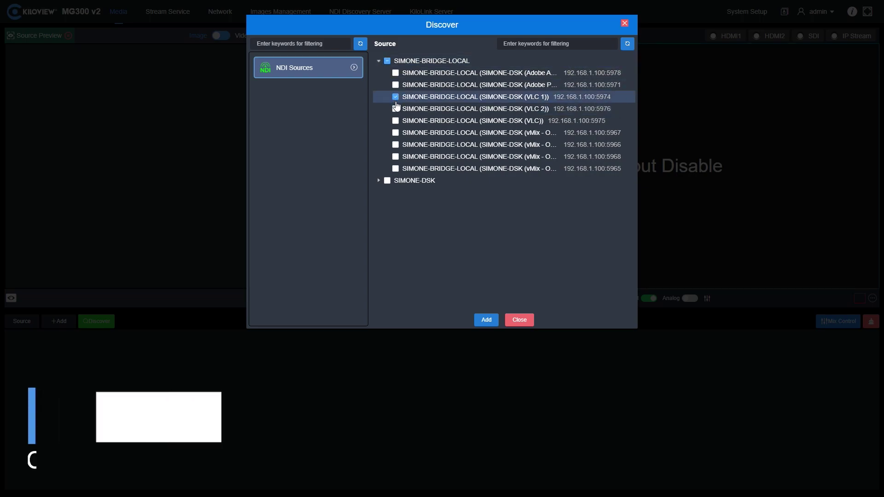
pyautogui.click(395, 109)
pyautogui.click(395, 121)
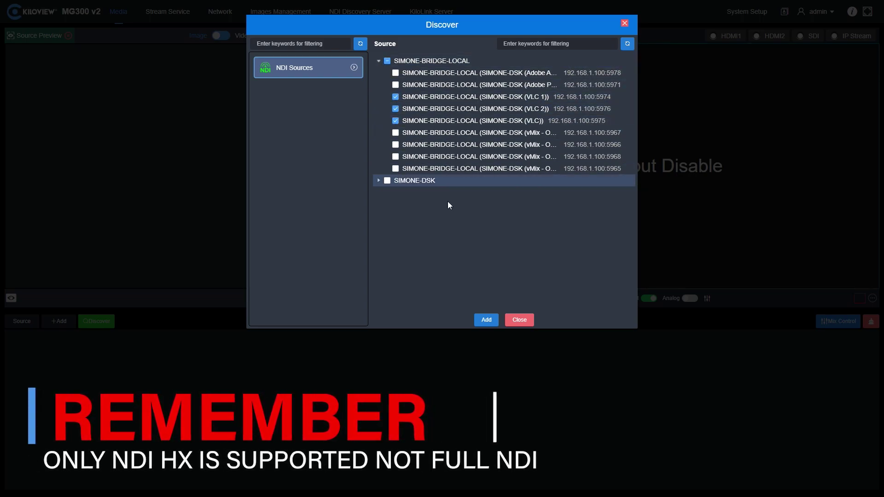
pyautogui.click(487, 321)
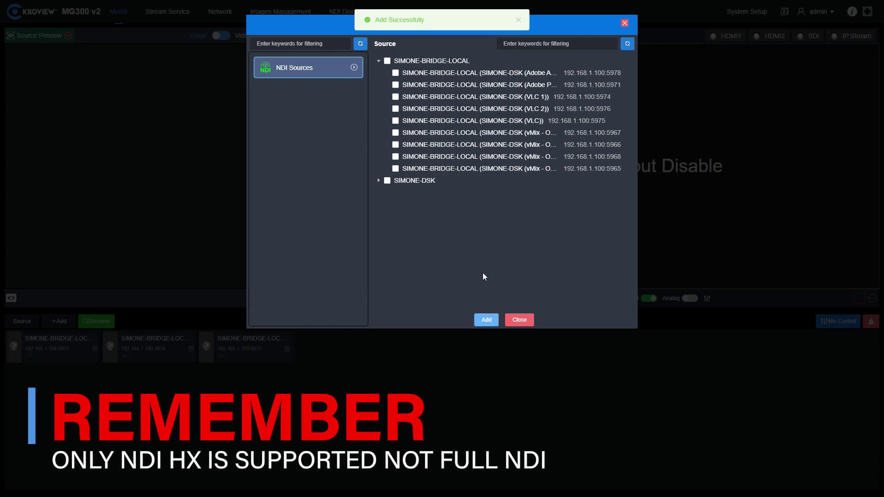
pyautogui.click(520, 320)
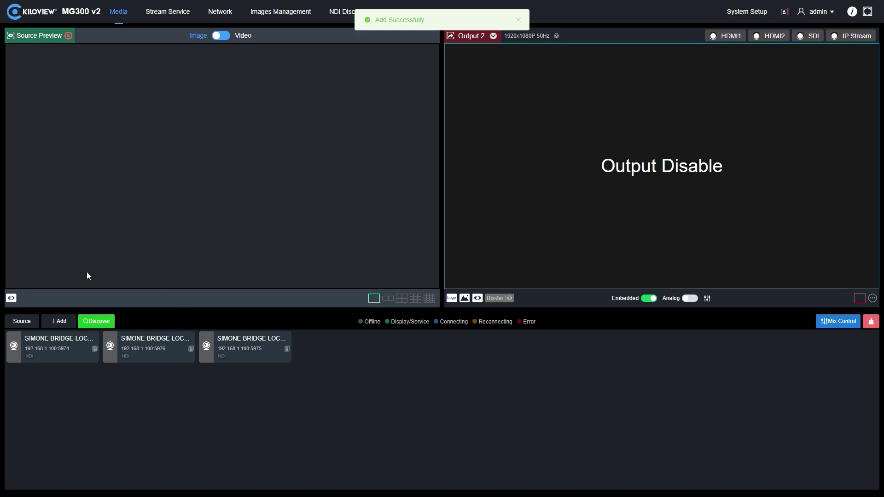
# Load VLC 1 into Source Preview and switch the preview from Image to Video
pyautogui.moveTo(49, 342); pyautogui.dragTo(223, 164)
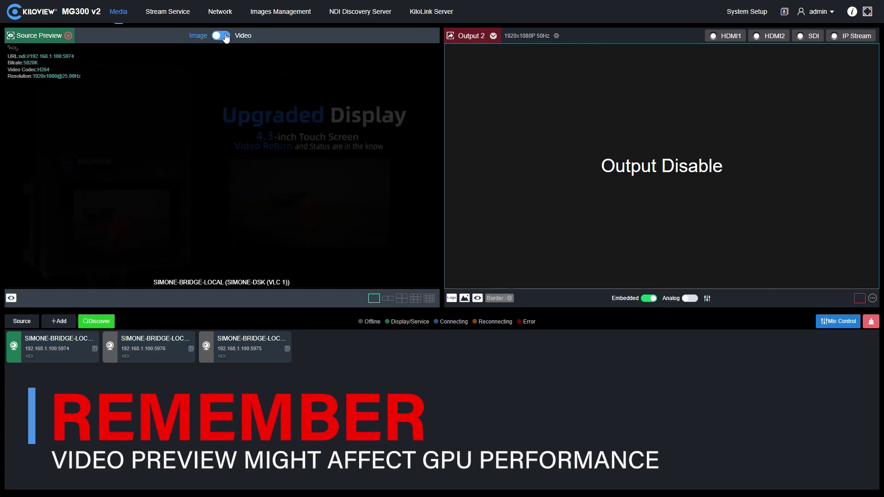
pyautogui.click(224, 37)
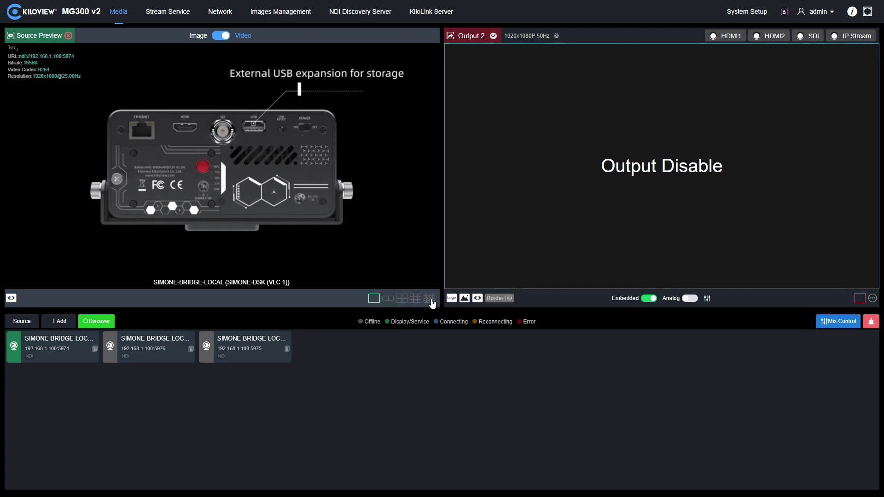
# Switch the preview to a 4x4 grid, placing VLC 1 in early cells and VLC 2 in cell 5
pyautogui.click(430, 299)
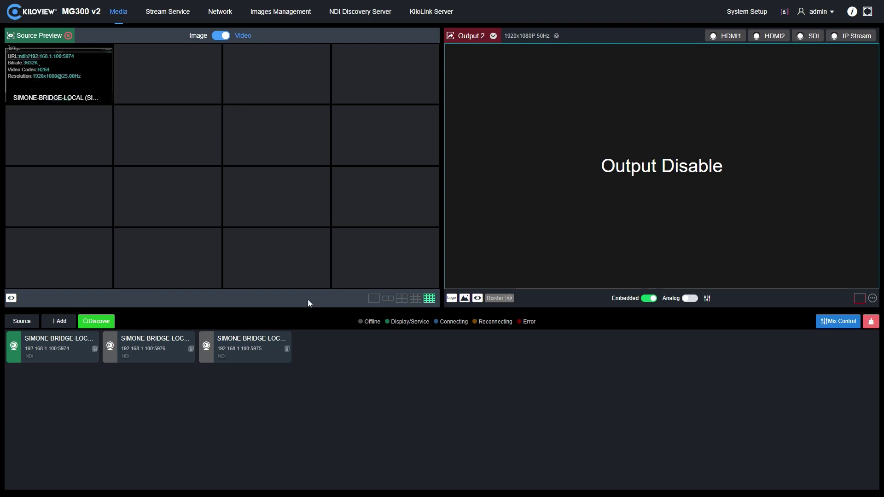
pyautogui.moveTo(63, 349); pyautogui.dragTo(187, 87)
pyautogui.moveTo(66, 352); pyautogui.dragTo(378, 77)
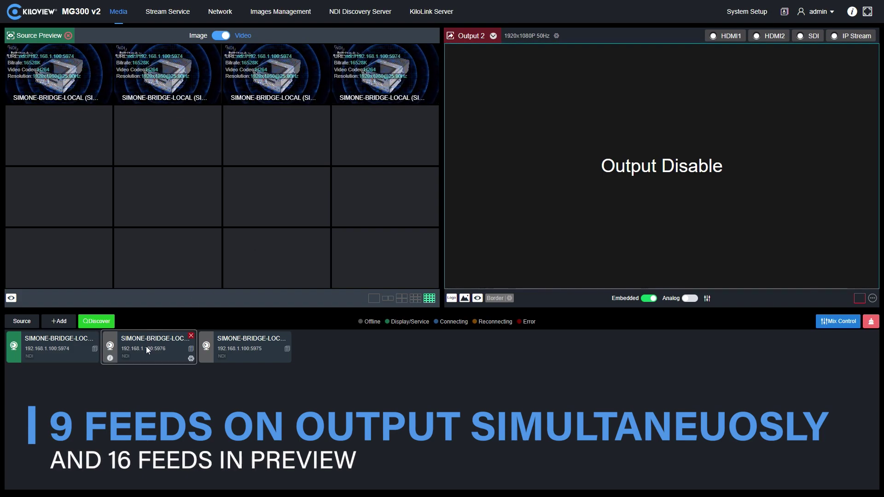
pyautogui.moveTo(145, 346); pyautogui.dragTo(54, 129)
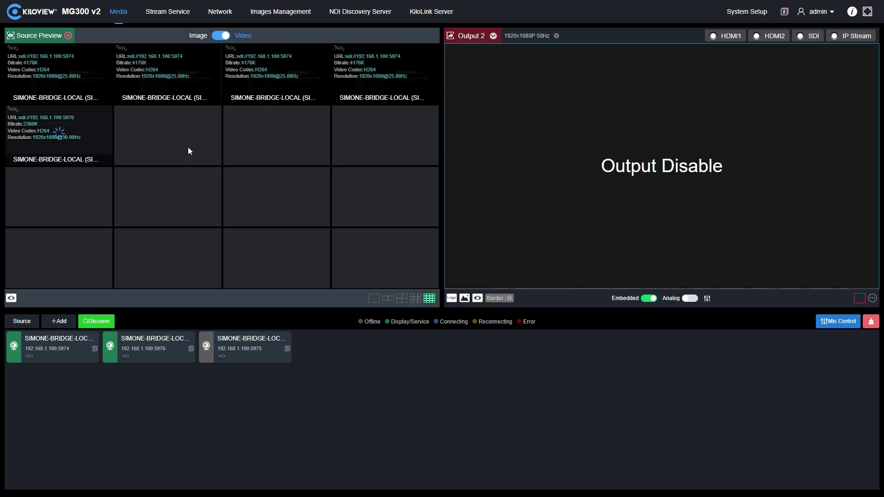
pyautogui.moveTo(93, 159)
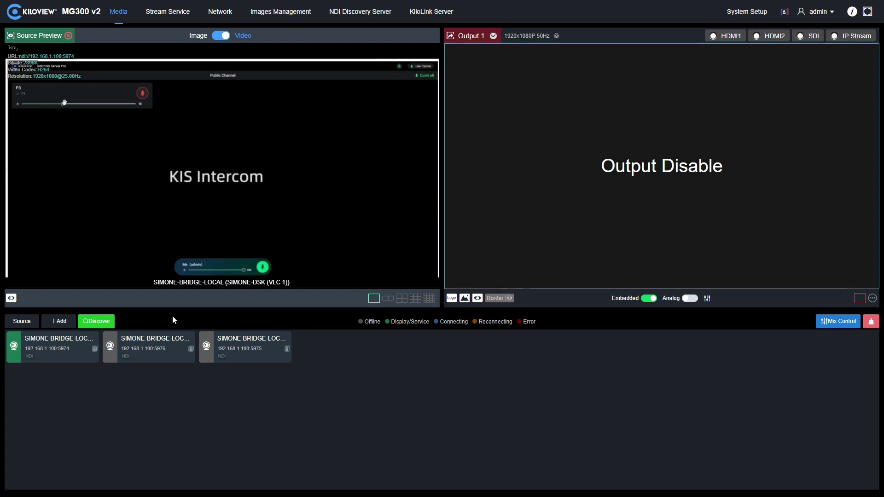
# Enable HDMI1 on Output 1 and open its 1920x1080P 50Hz format settings
pyautogui.moveTo(261, 185)
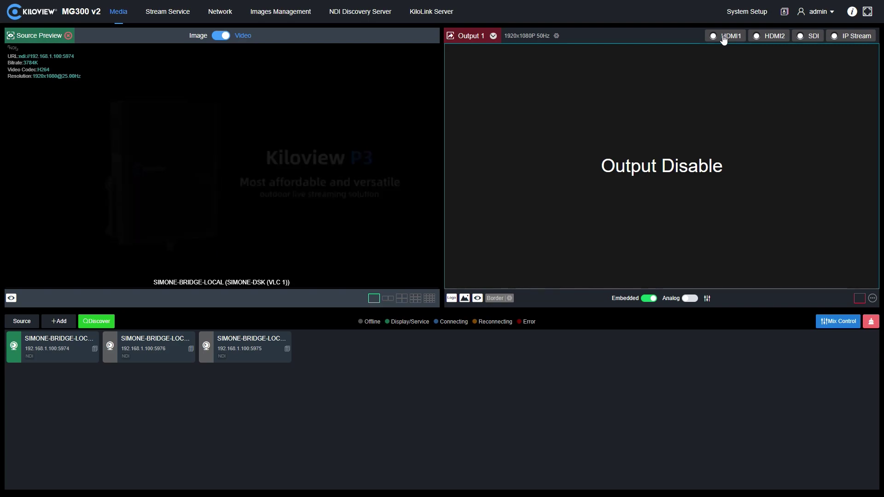
pyautogui.click(724, 37)
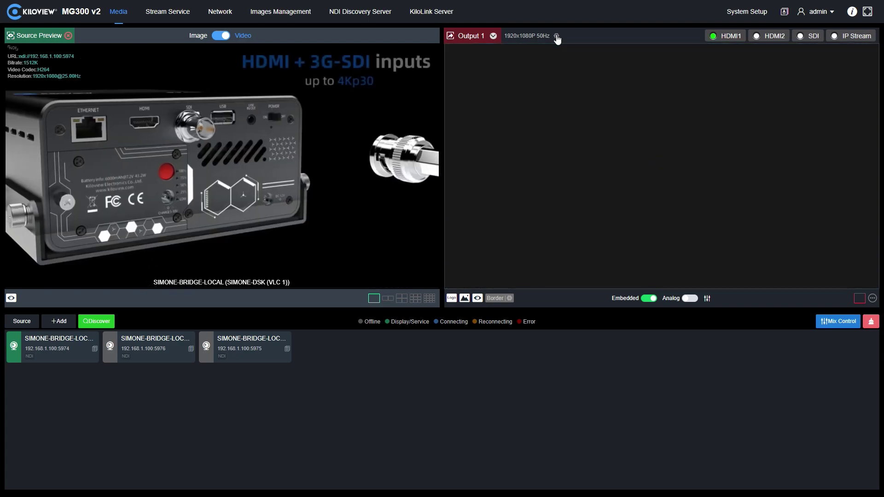
pyautogui.click(556, 36)
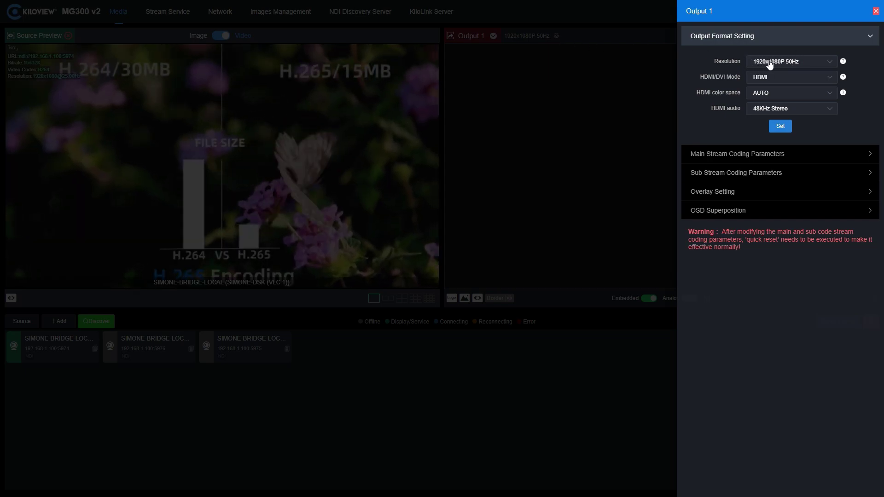
pyautogui.click(769, 63)
pyautogui.scroll(-2, 791, 164)
pyautogui.scroll(-3, 791, 165)
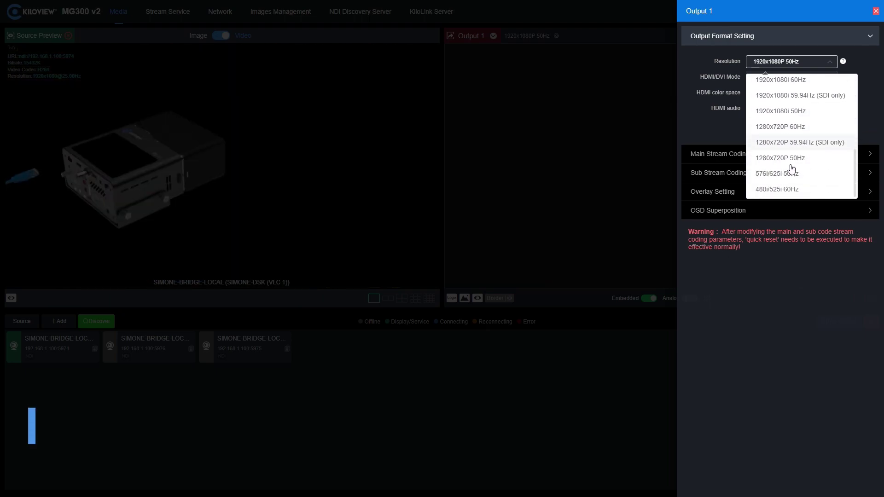
pyautogui.press('Escape')
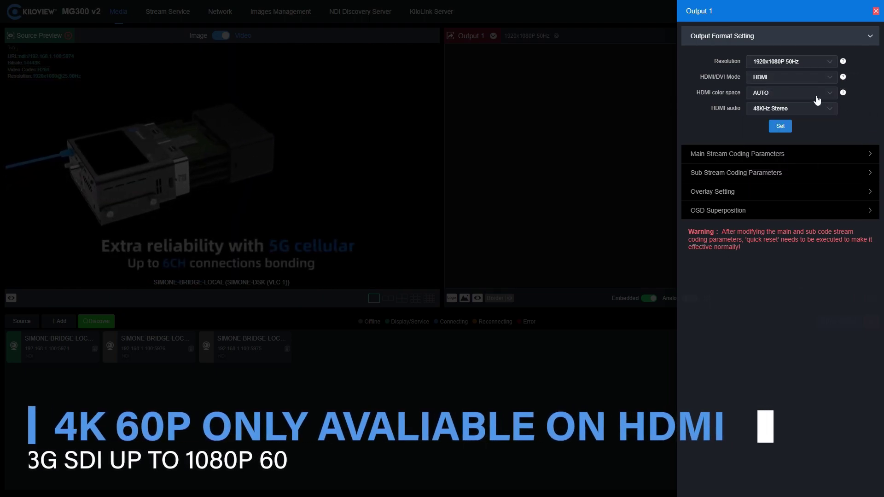
pyautogui.click(765, 94)
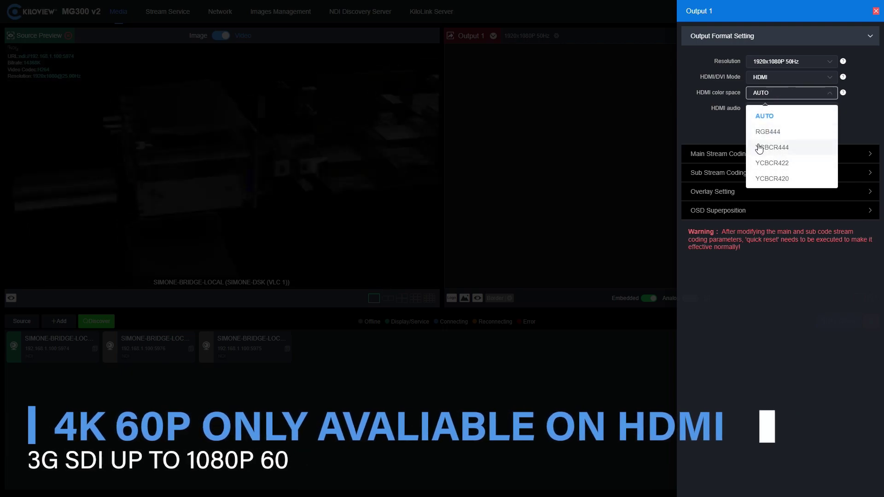
pyautogui.click(768, 115)
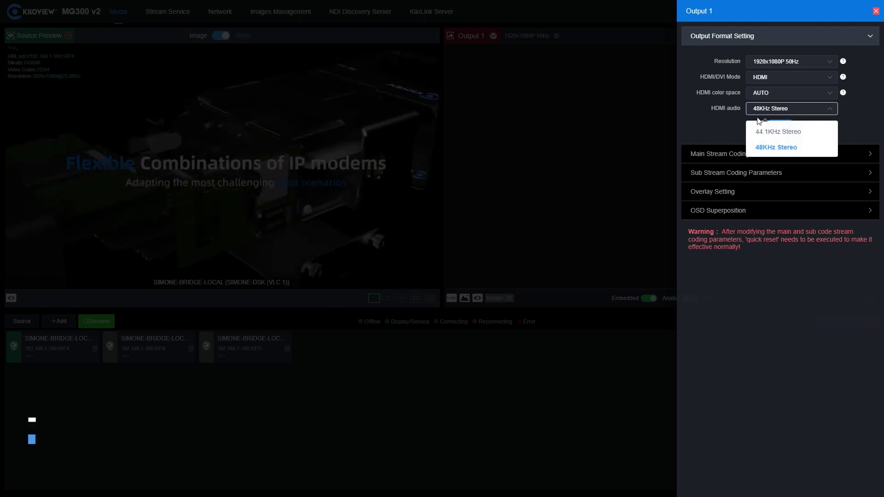
pyautogui.click(715, 128)
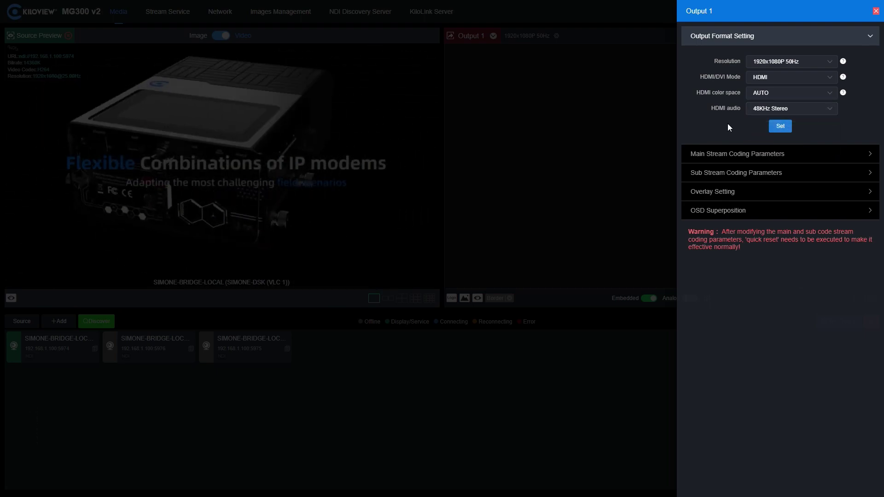
# Review Output 1's main and sub stream coding parameters and the overlay background and logo options
pyautogui.click(760, 156)
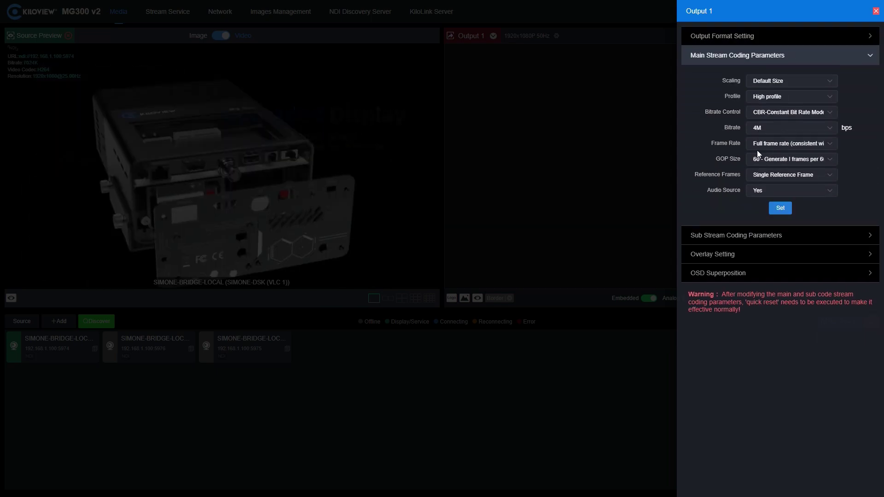
pyautogui.click(702, 233)
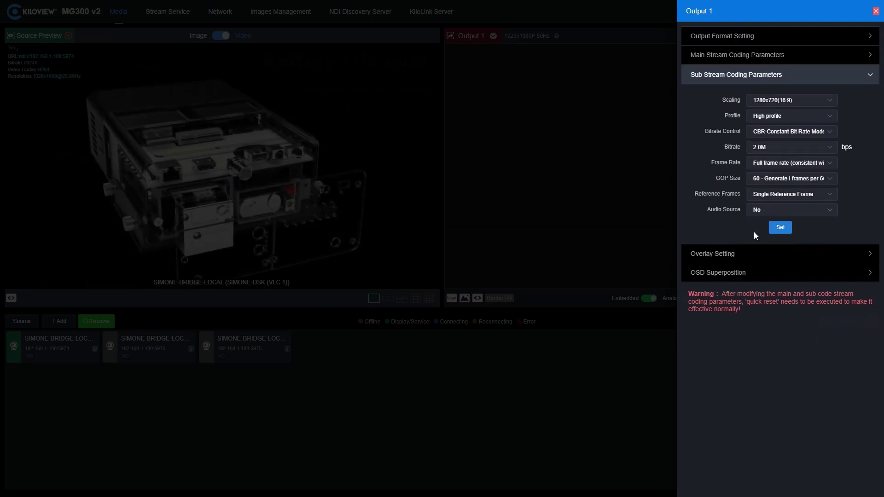
pyautogui.click(748, 76)
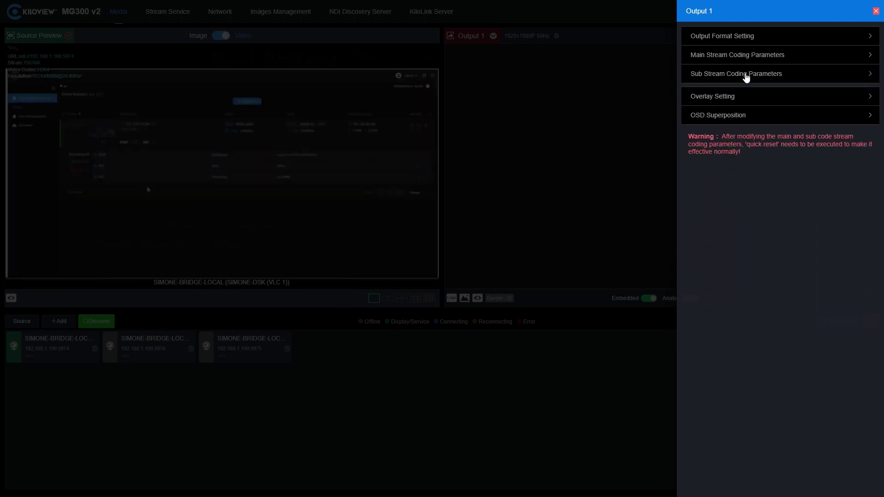
pyautogui.click(722, 97)
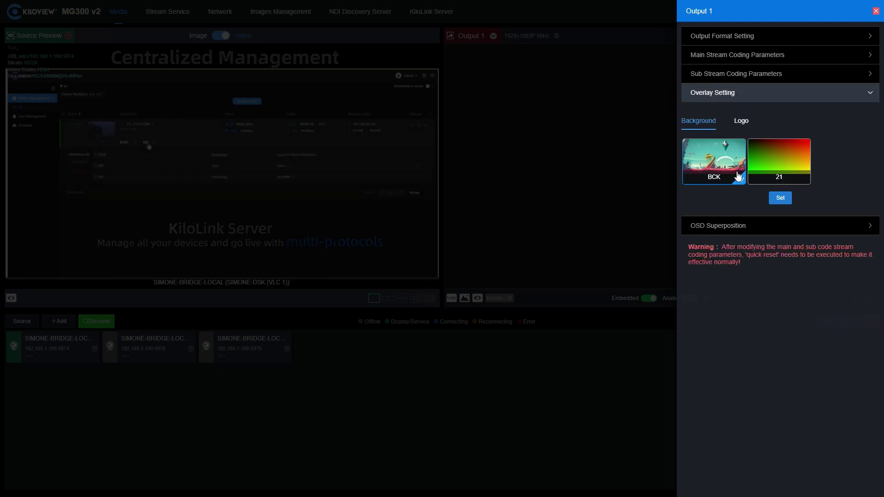
# Inspect the first OSD overlay's type options, cancel without changes, and close Output 1's settings
pyautogui.click(785, 226)
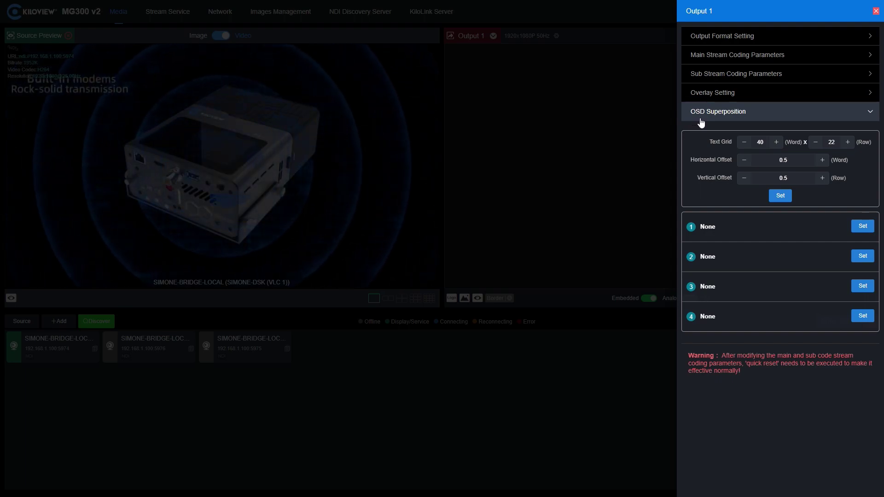
pyautogui.click(862, 227)
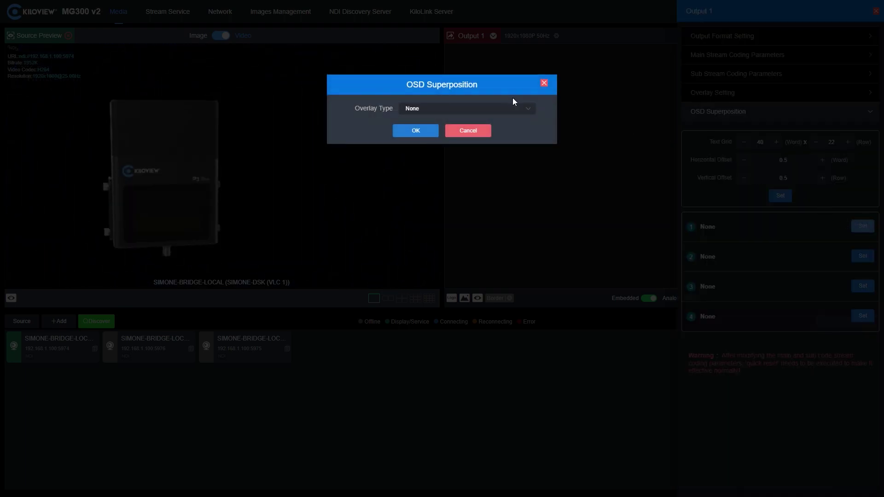
pyautogui.click(507, 109)
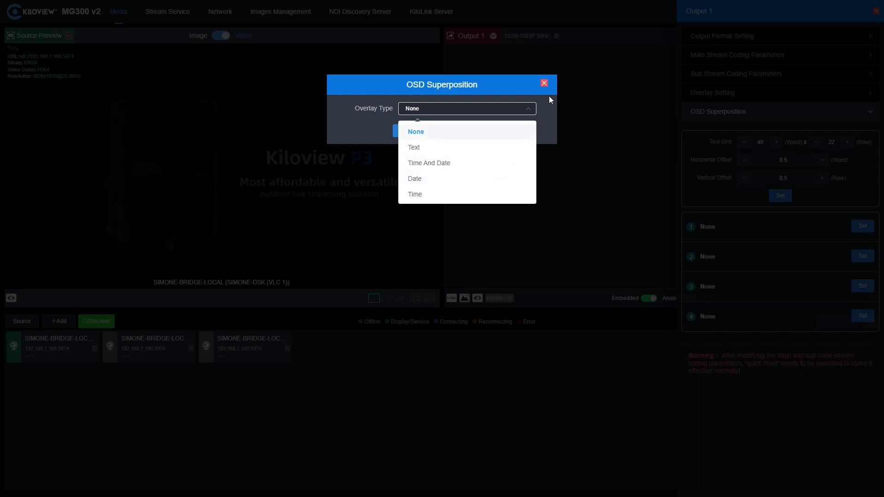
pyautogui.click(545, 84)
pyautogui.click(544, 83)
pyautogui.click(659, 59)
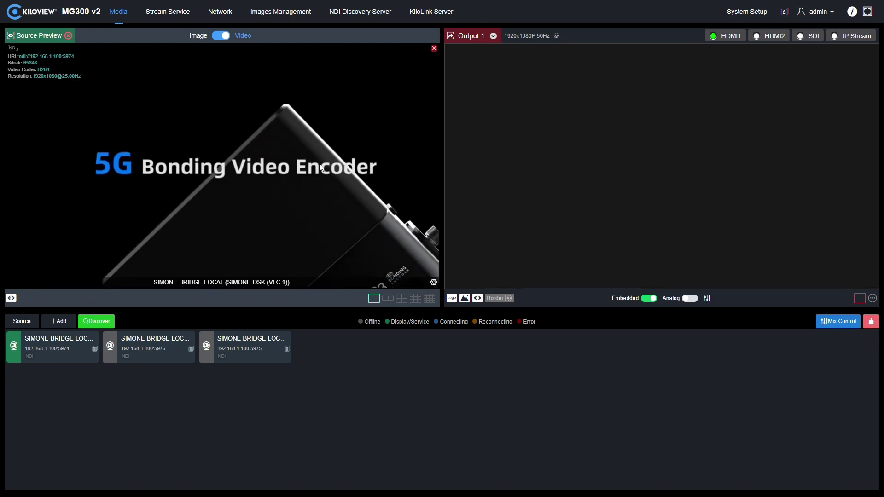
# Route the previewed NDI source to Output 1 and enable its SDI and HDMI2 outputs
pyautogui.moveTo(272, 150); pyautogui.dragTo(639, 157)
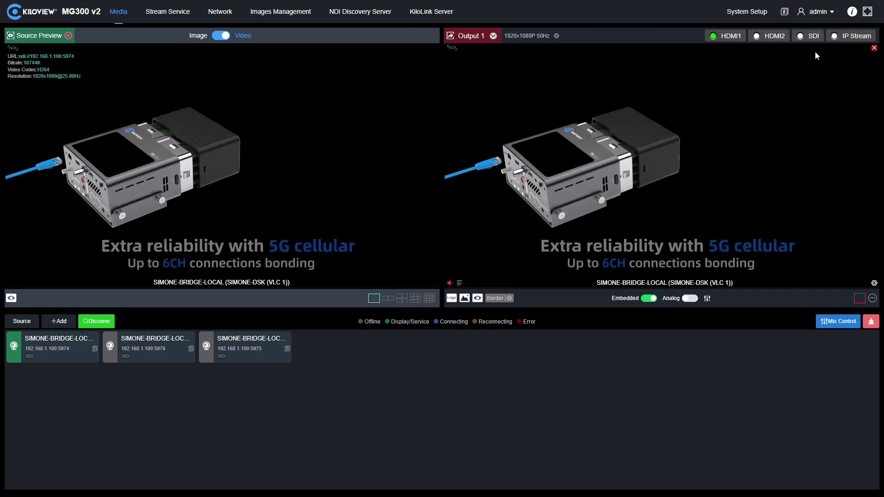
pyautogui.click(809, 37)
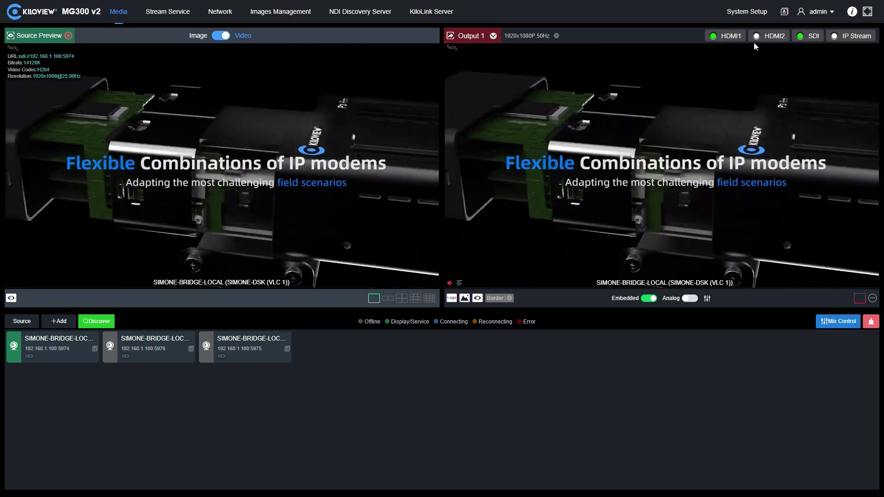
pyautogui.click(755, 36)
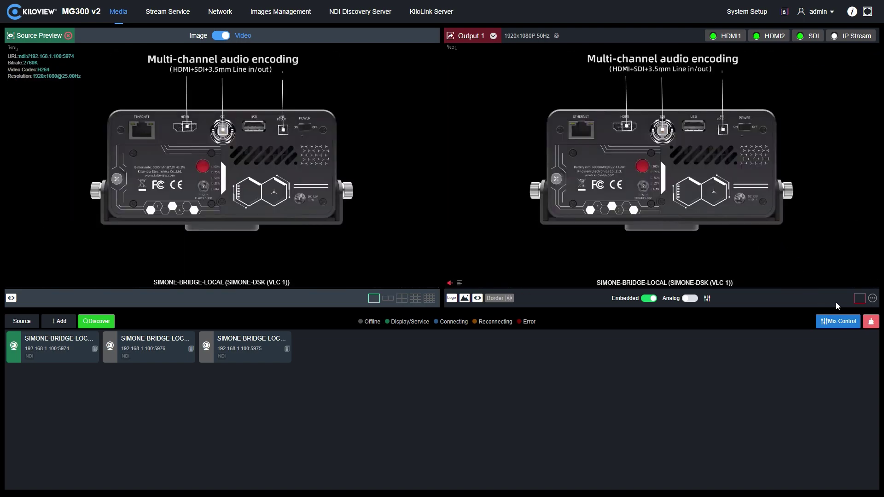
# Add a new layout mode for Output 1 with the Three Windows type
pyautogui.click(873, 299)
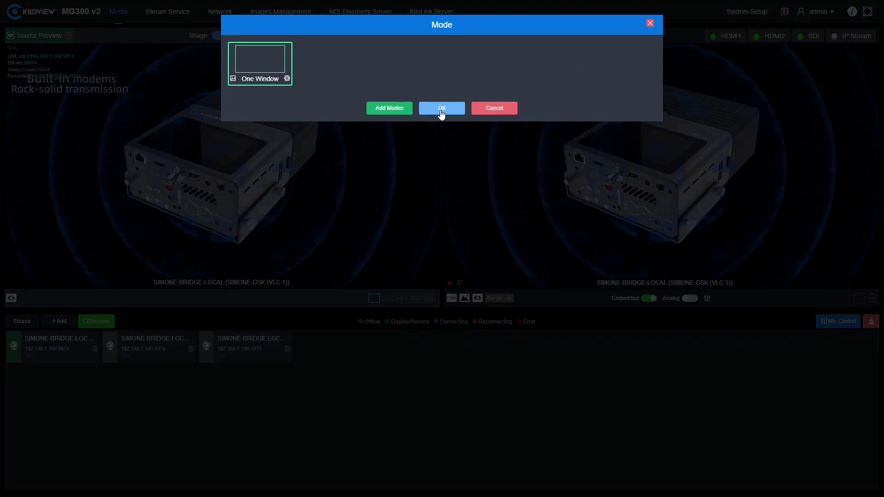
pyautogui.click(394, 109)
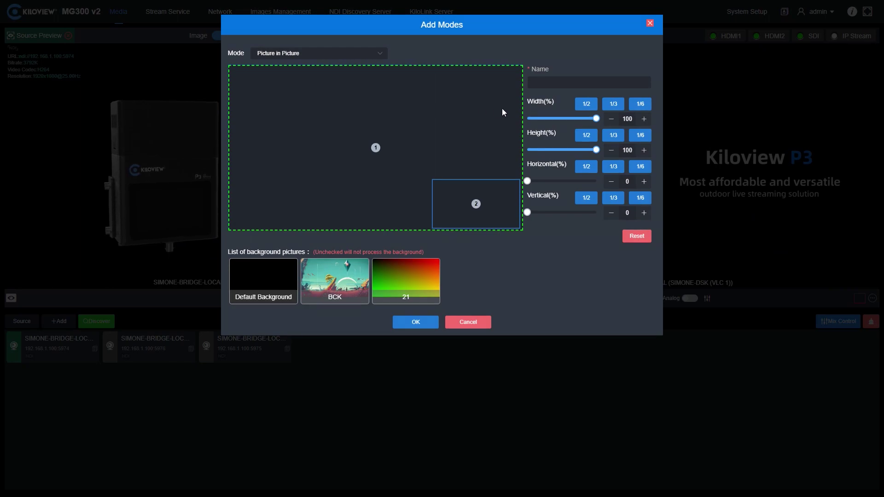
pyautogui.click(320, 58)
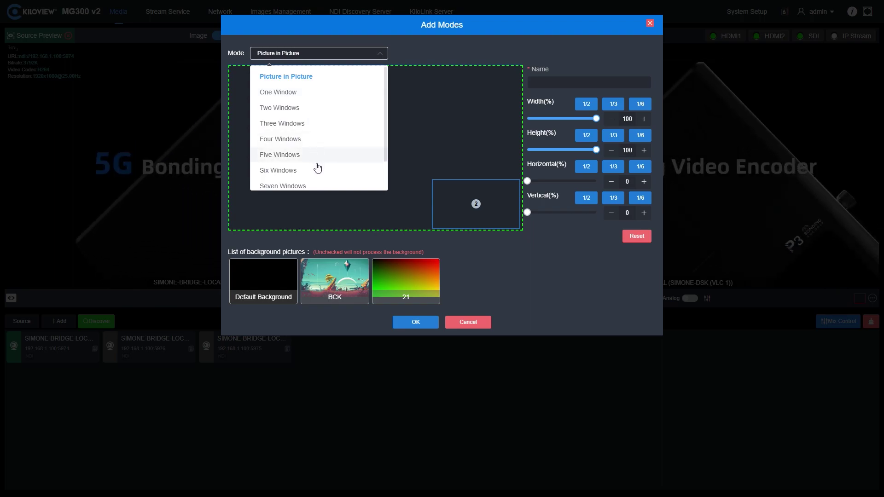
pyautogui.scroll(-2, 317, 167)
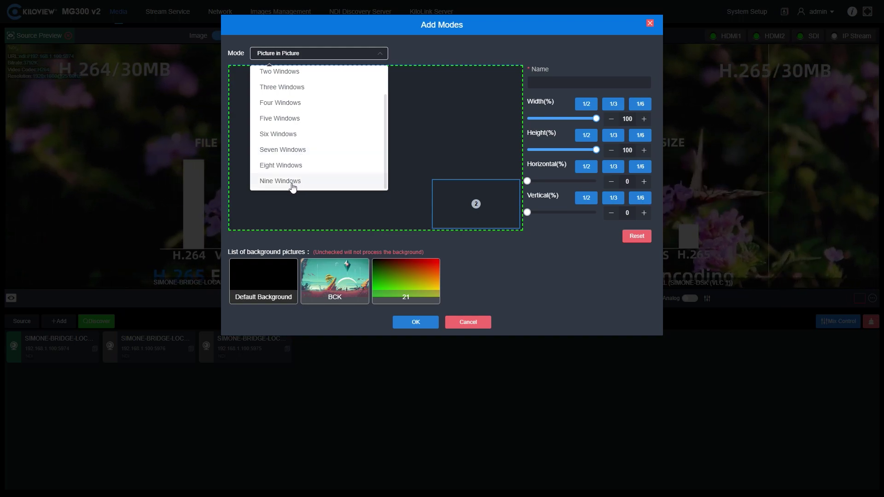
pyautogui.scroll(2, 300, 154)
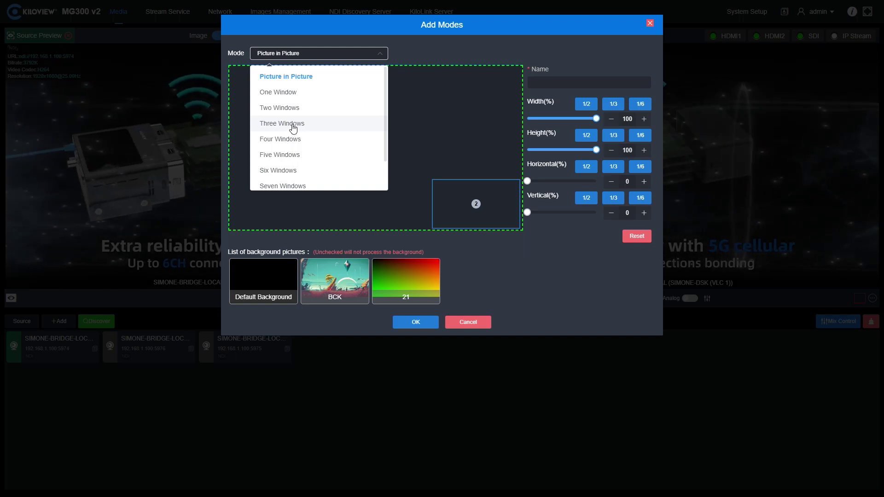
pyautogui.click(293, 128)
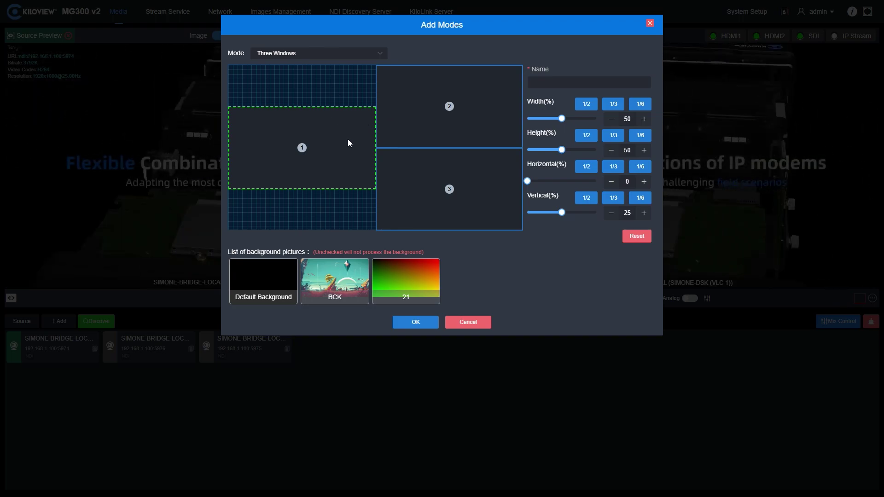
# Reposition windows 1 and 2, set BCK as the background, and save the layout as '3'
pyautogui.moveTo(338, 145)
pyautogui.mouseDown()
pyautogui.moveTo(335, 154)
pyautogui.moveTo(335, 137)
pyautogui.moveTo(329, 161)
pyautogui.moveTo(331, 153)
pyautogui.mouseUp()
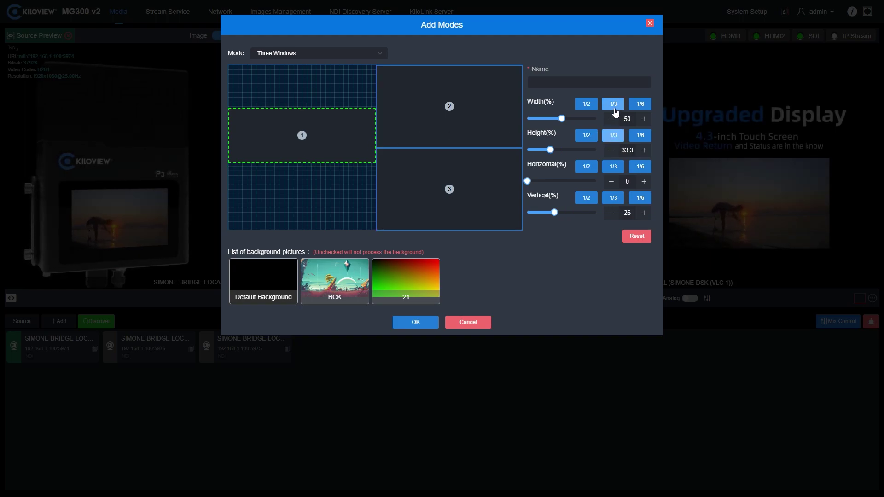
pyautogui.moveTo(334, 125); pyautogui.dragTo(260, 132)
pyautogui.moveTo(410, 99); pyautogui.dragTo(391, 88)
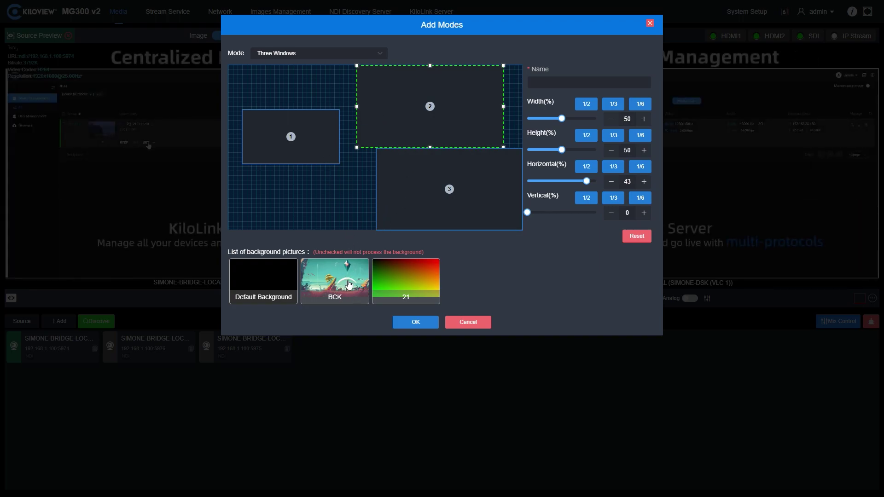
pyautogui.click(351, 285)
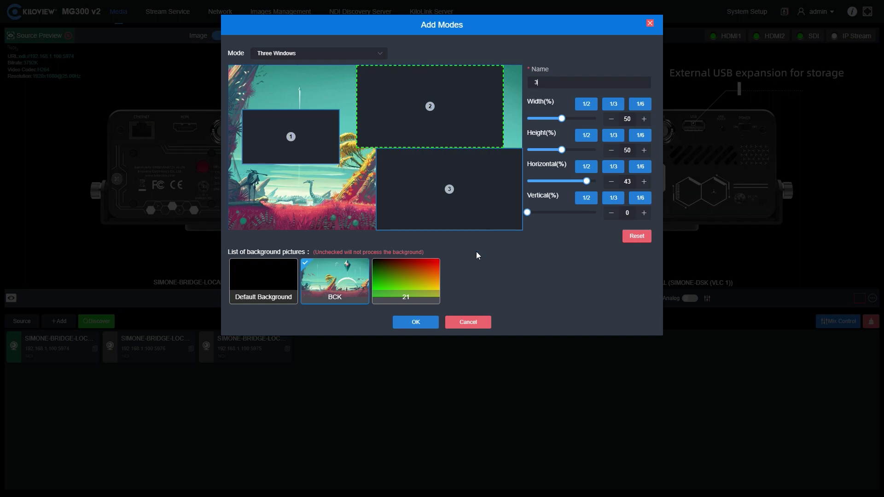
pyautogui.click(422, 324)
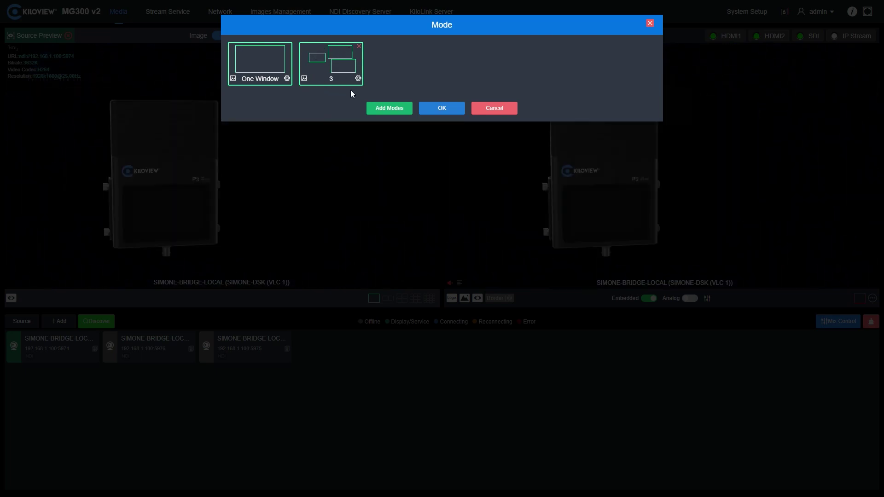
# Apply layout '3' to Output 1 and place the second and third NDI sources into its empty windows
pyautogui.click(443, 108)
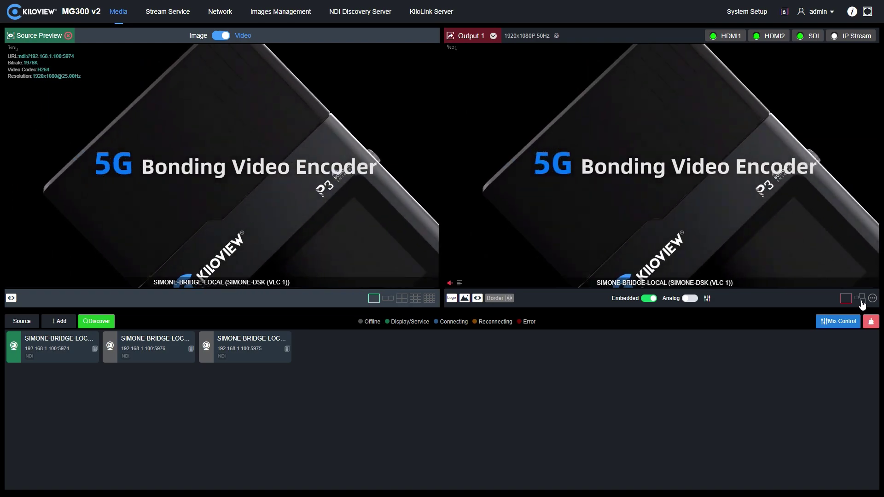
pyautogui.click(861, 298)
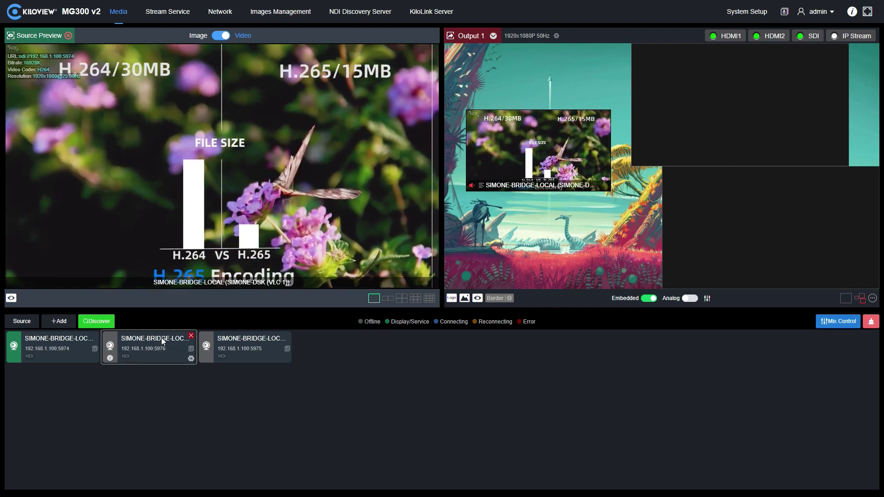
pyautogui.moveTo(139, 352); pyautogui.dragTo(686, 124)
pyautogui.moveTo(246, 344); pyautogui.dragTo(759, 231)
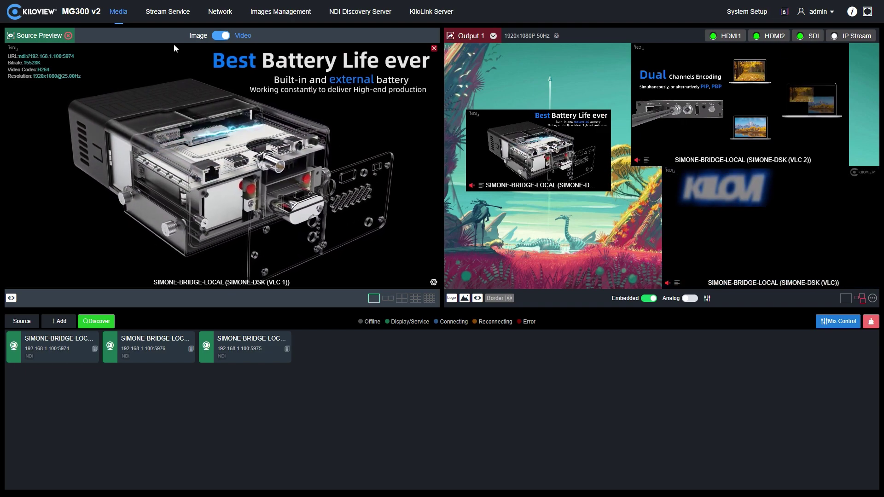
# Route the second NDI source to Output 2 and unmute Output 1's upper-left and lower-right windows
pyautogui.click(68, 35)
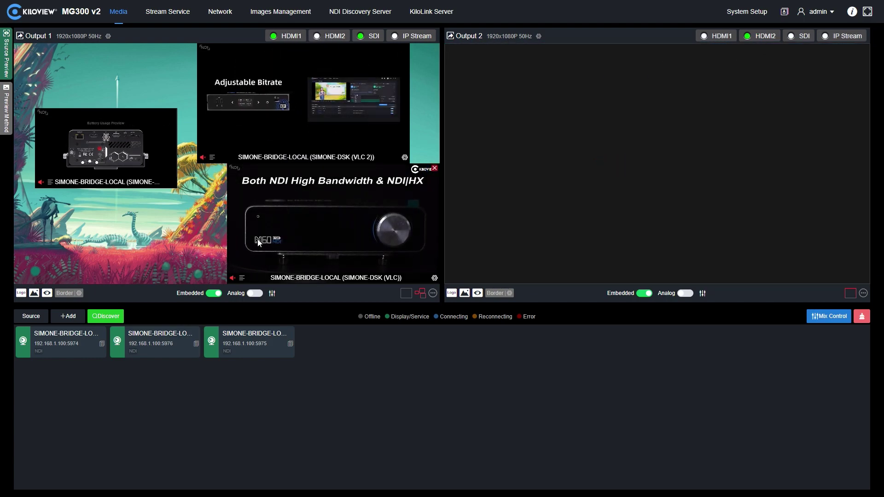
pyautogui.moveTo(633, 162); pyautogui.dragTo(632, 161)
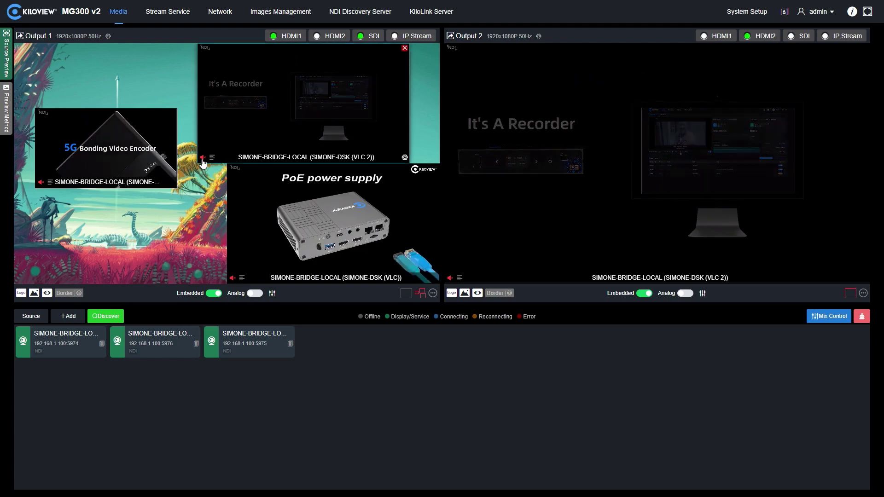
pyautogui.click(41, 183)
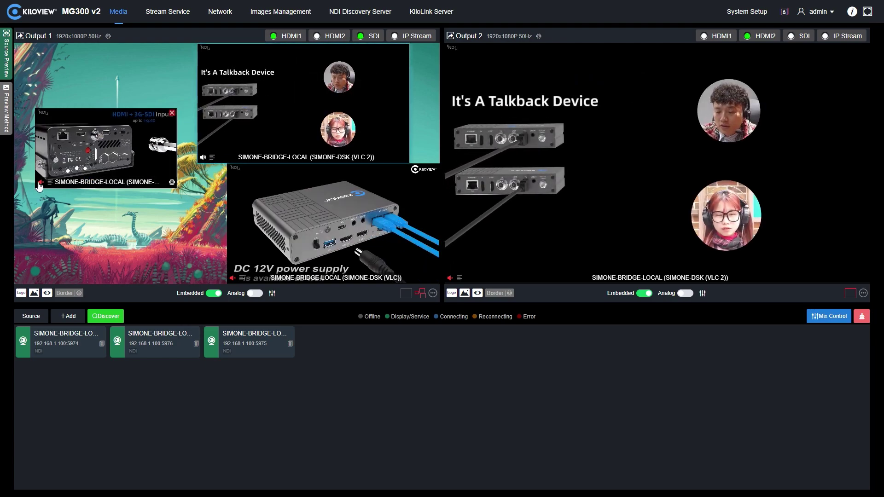
pyautogui.click(232, 279)
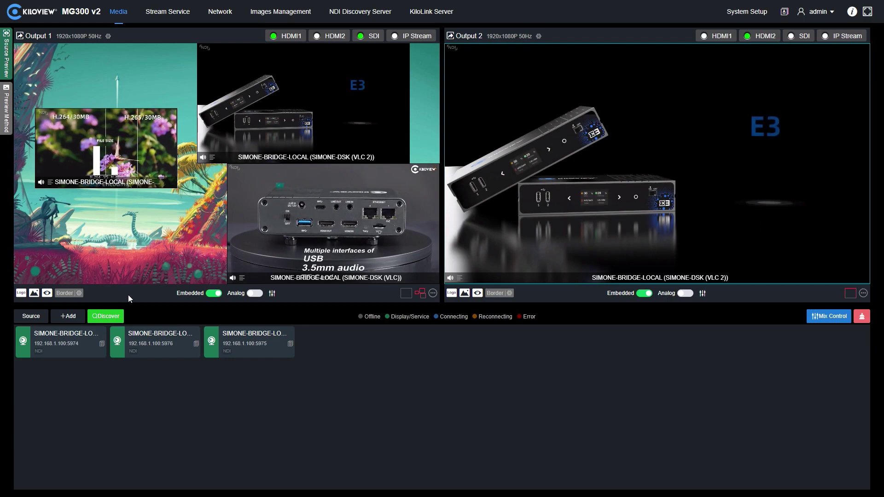
# In Mix Control, lower the first source to about -17 dB, toggle Analog on and off, and return to sources
pyautogui.click(833, 318)
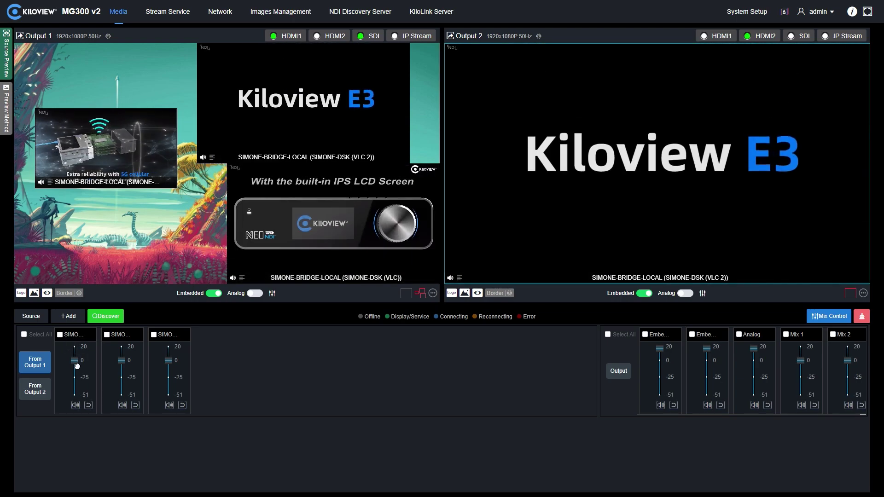
pyautogui.moveTo(77, 367); pyautogui.dragTo(168, 380)
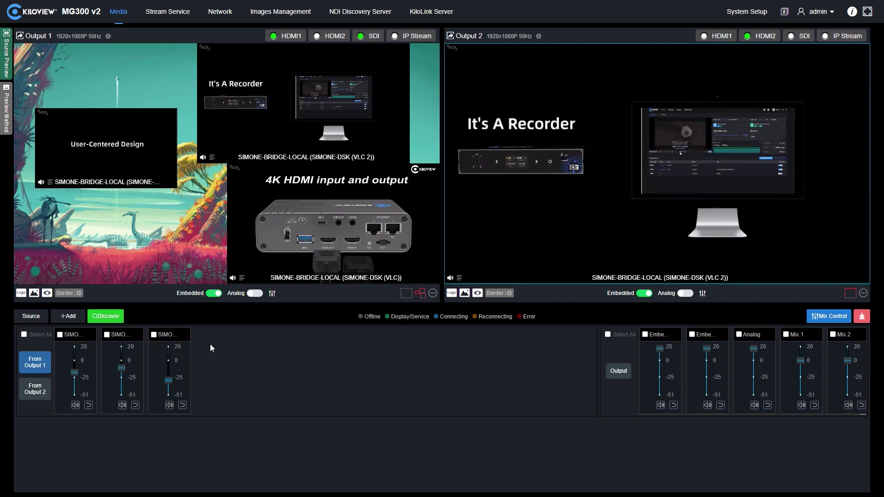
pyautogui.click(258, 294)
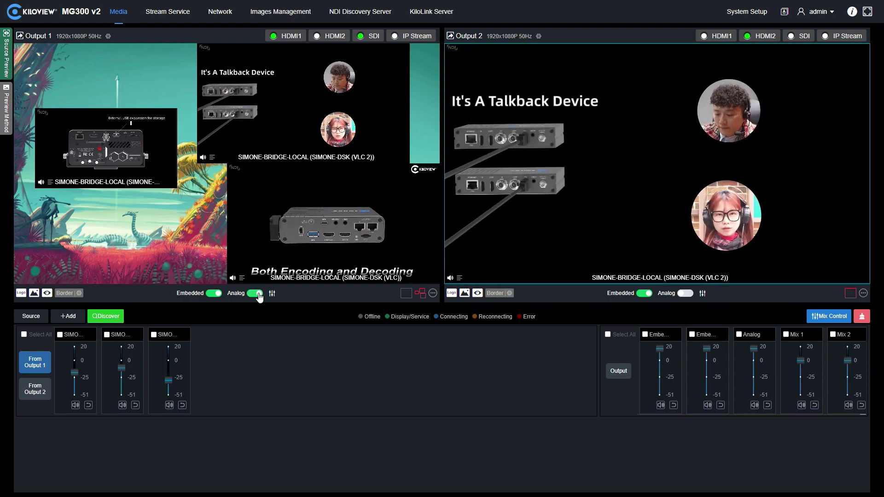
pyautogui.click(256, 294)
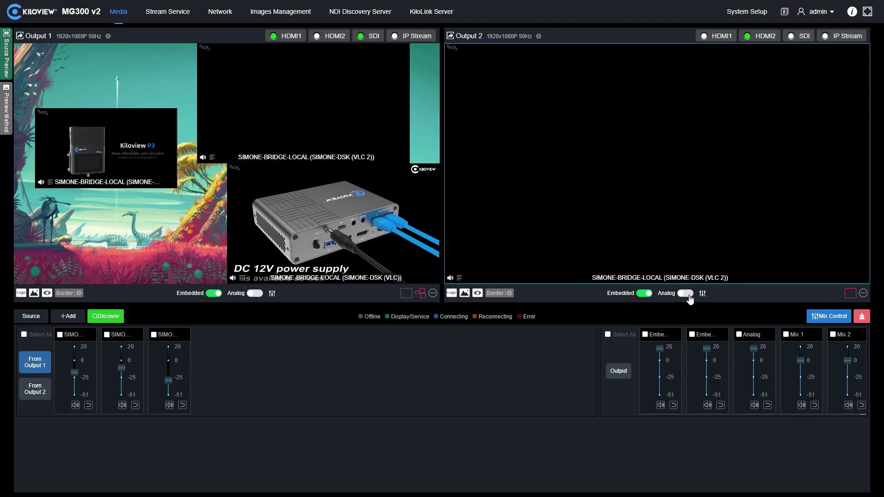
pyautogui.click(31, 316)
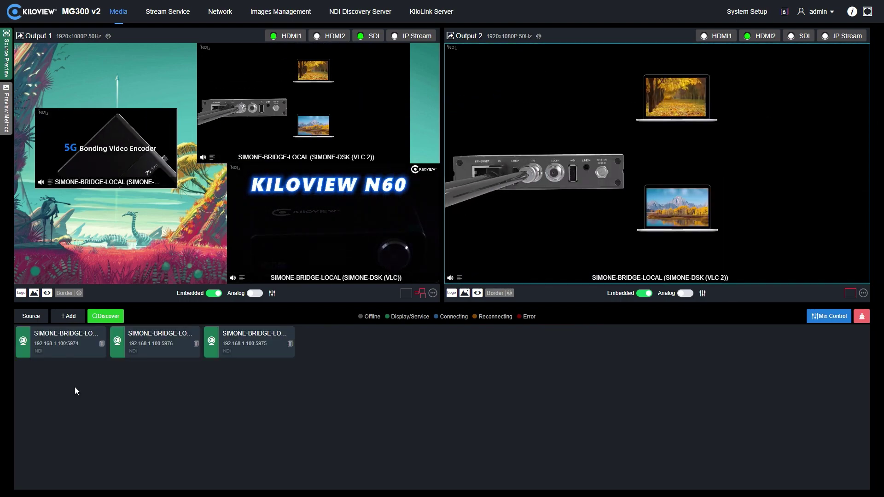
pyautogui.moveTo(71, 335)
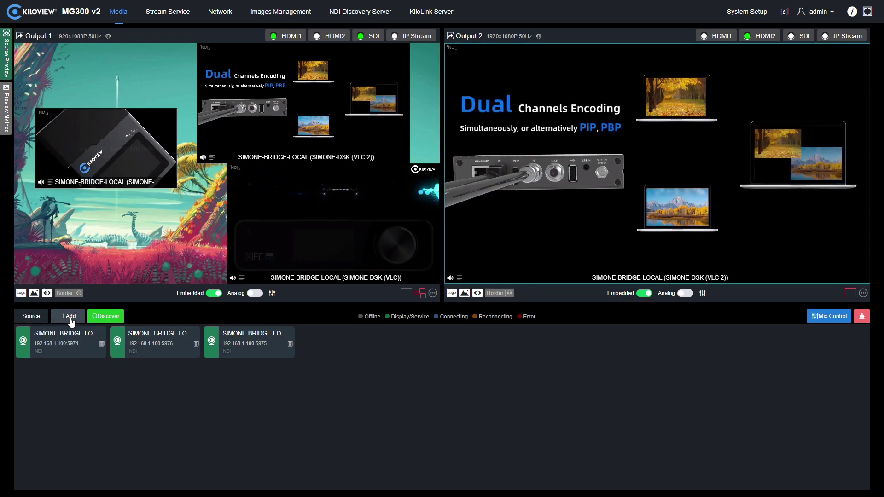
# Start a new source with type RTMP Server on port 1935 and session /live/
pyautogui.click(69, 317)
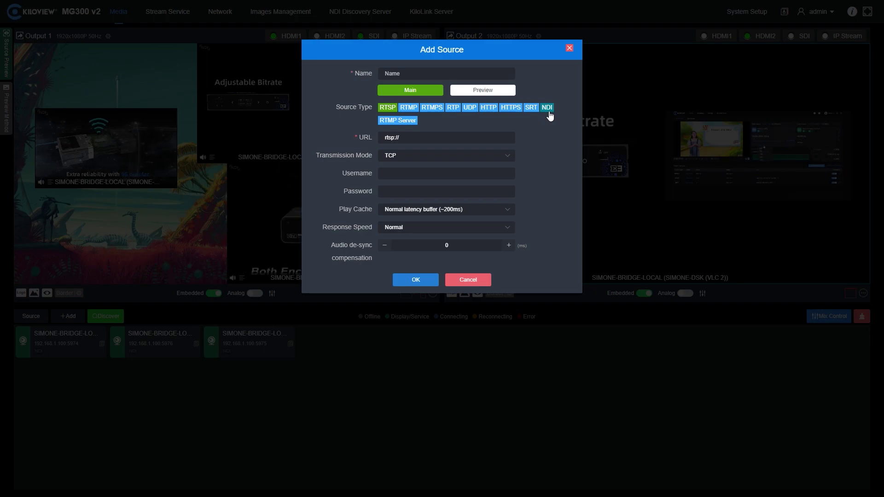
pyautogui.click(411, 121)
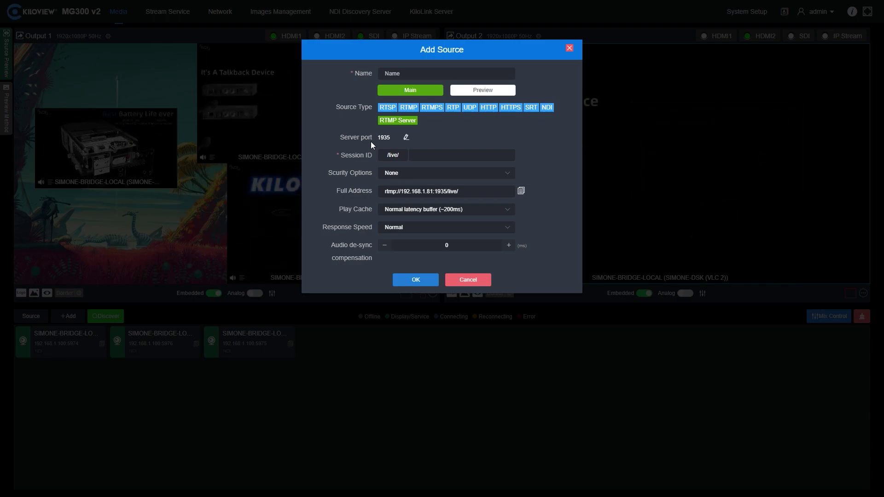
# Keep the RTMP port at 1935 and enter session ID 1, giving an address ending :1935/live/1
pyautogui.click(406, 138)
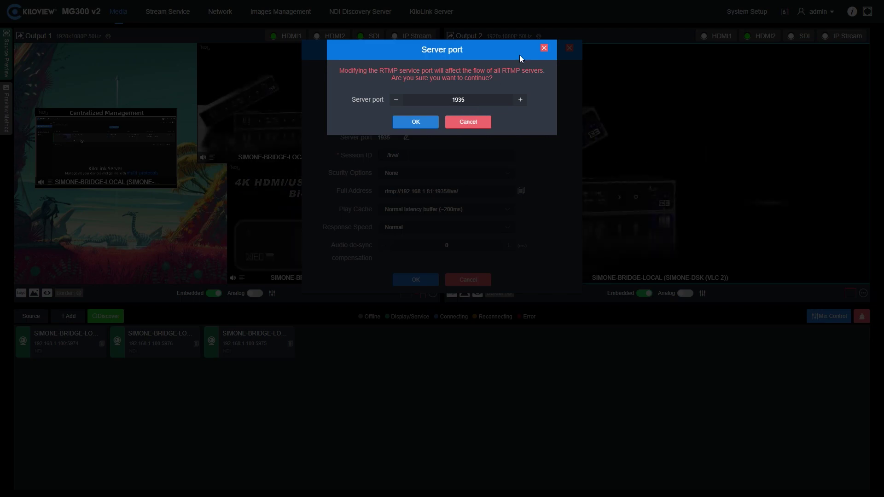
pyautogui.click(544, 49)
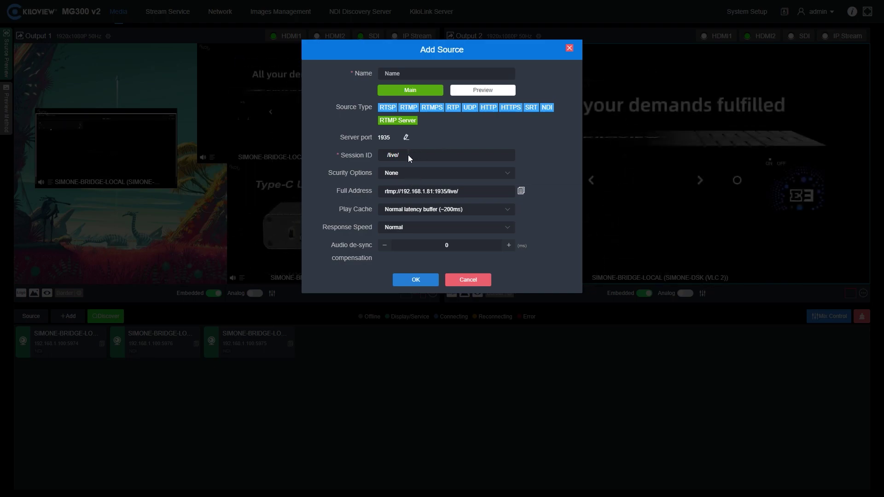
pyautogui.click(426, 154)
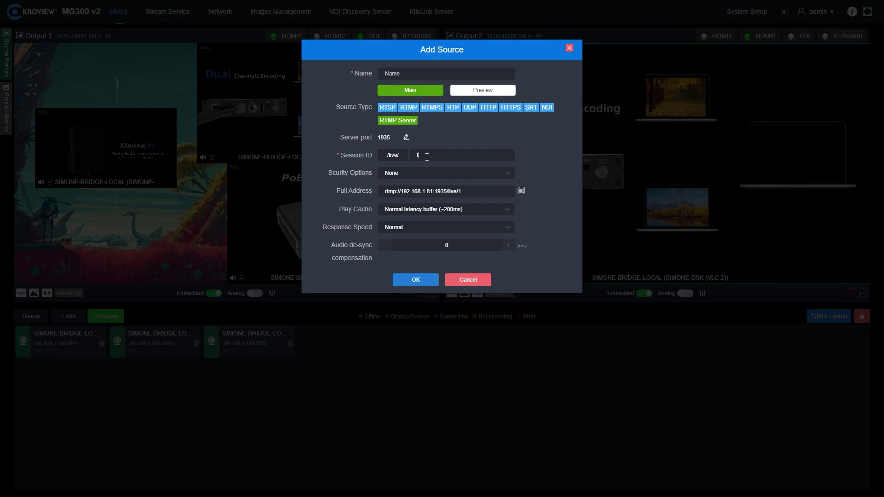
pyautogui.press('BackSpace')
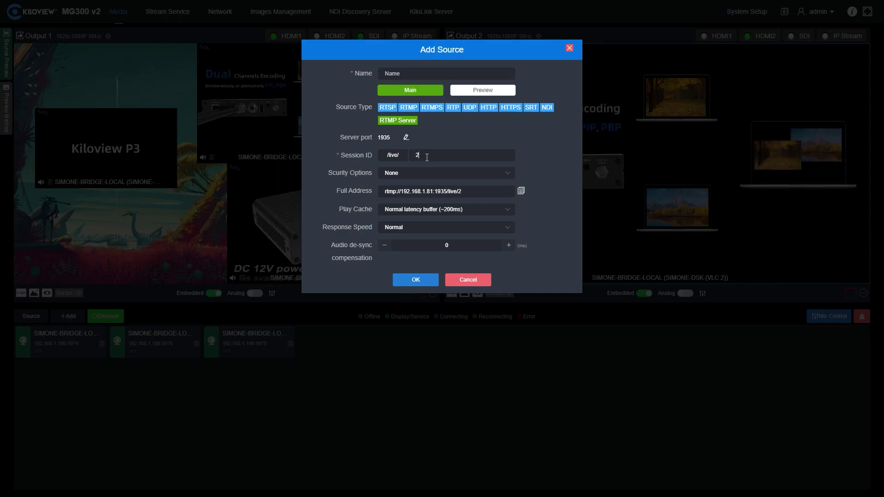
pyautogui.press('BackSpace')
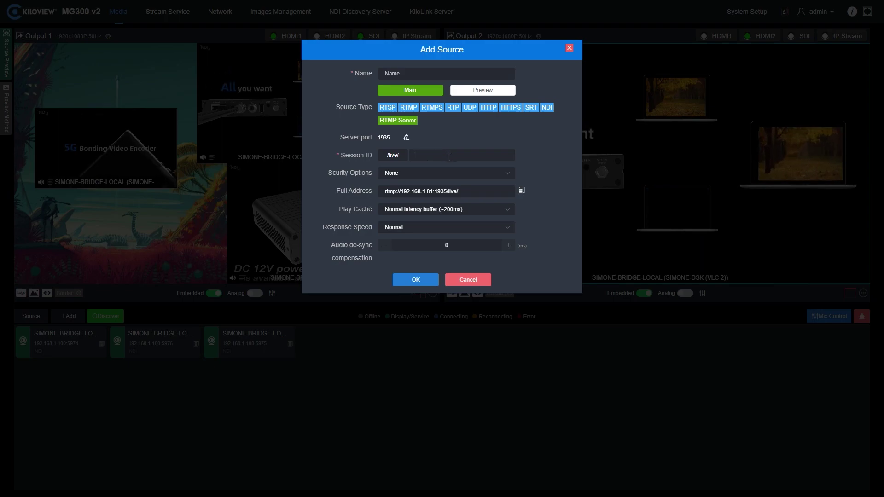
pyautogui.write('1')
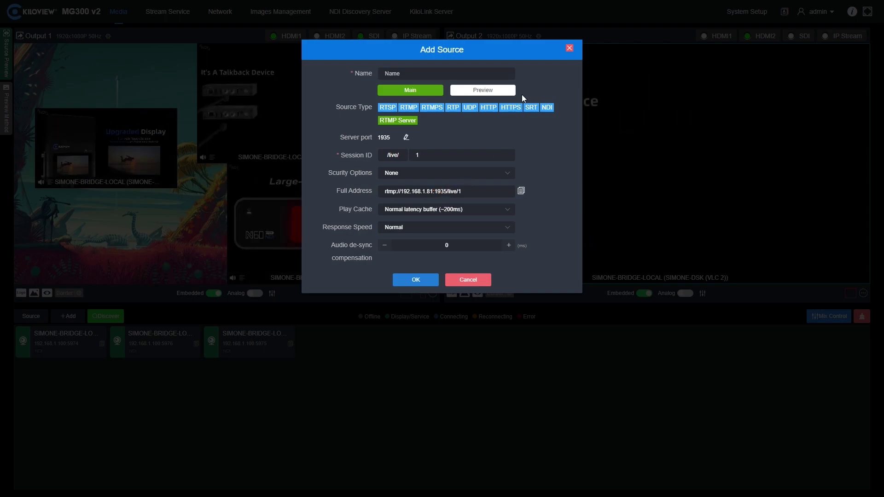
# Configure an SRT caller source at 195.231.76.106, port 8000, with 500 ms latency
pyautogui.click(531, 109)
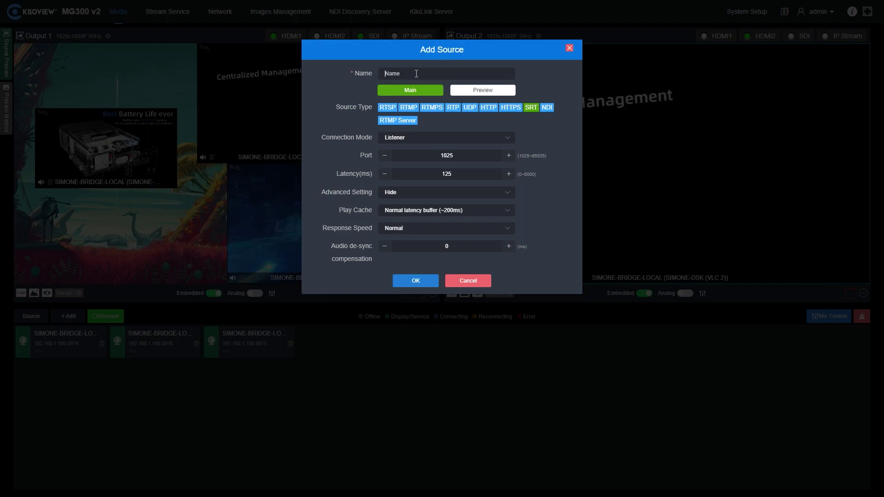
pyautogui.click(425, 138)
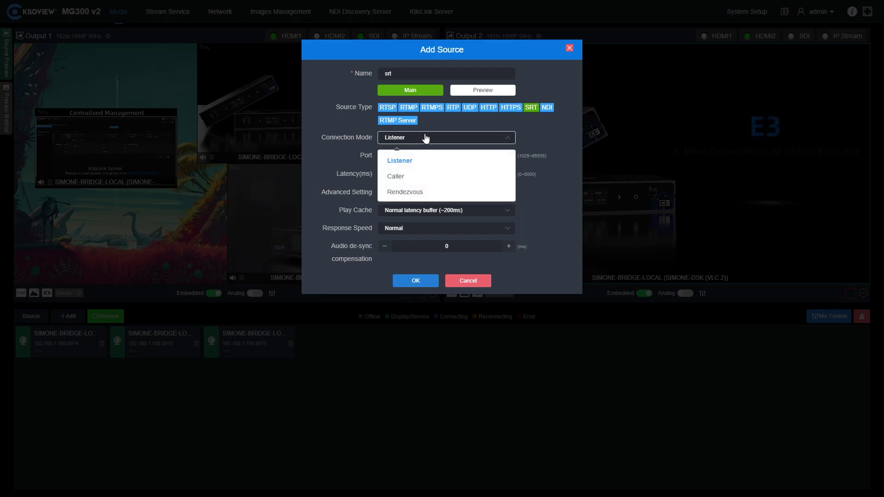
pyautogui.click(427, 175)
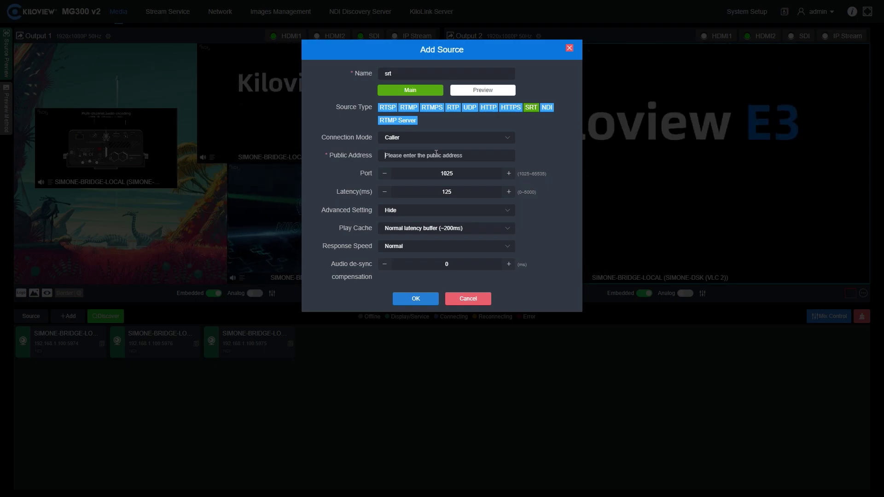
pyautogui.write('195.231.76.106')
pyautogui.press('Tab')
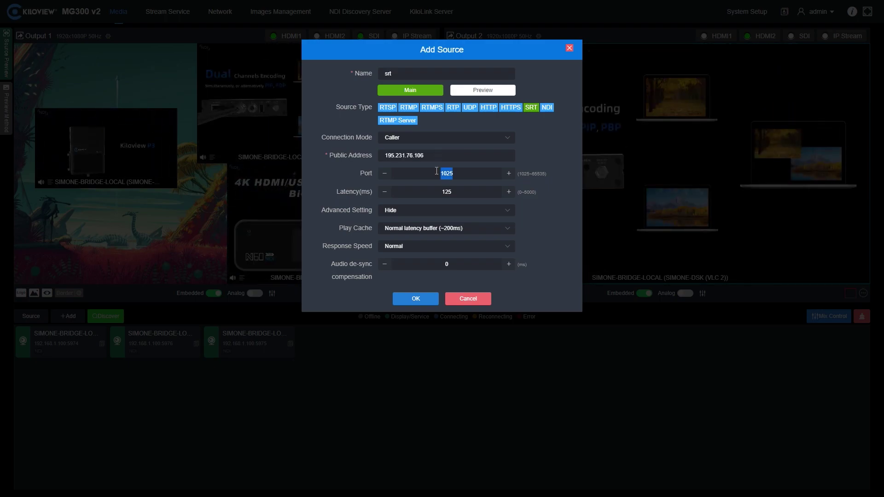
pyautogui.write('8000')
pyautogui.press('Tab')
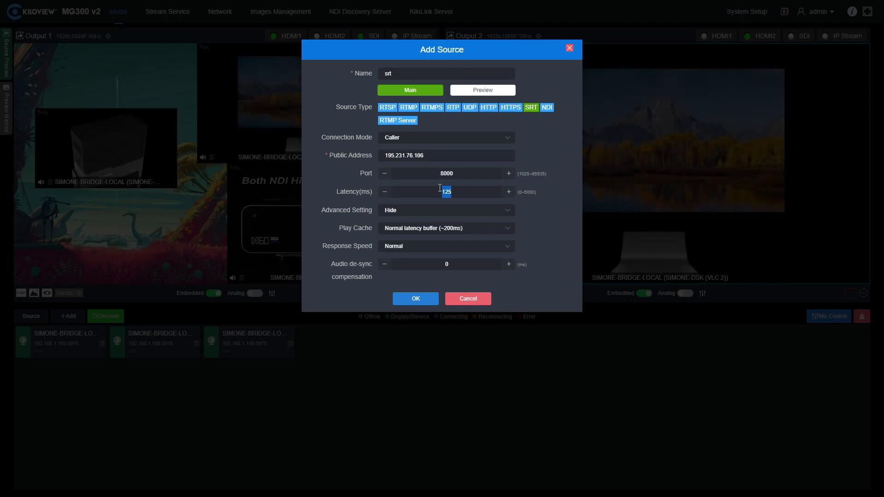
pyautogui.write('500')
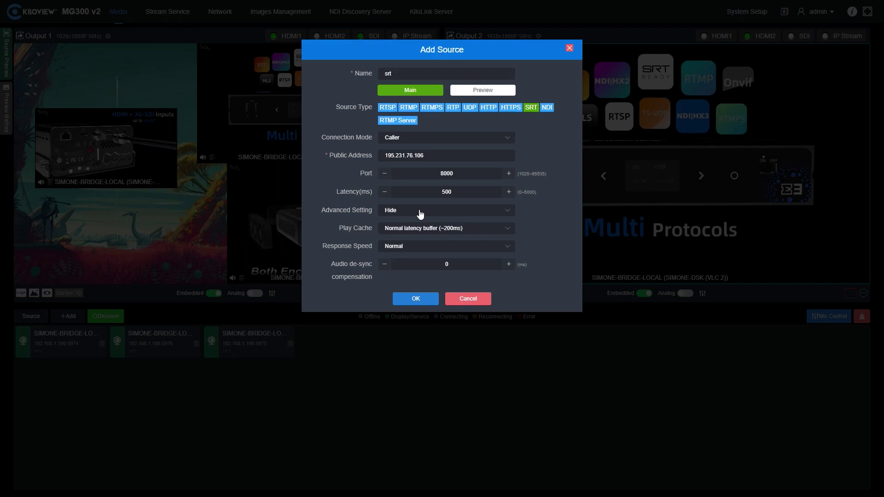
# Paste stream ID play.srt/live/mg in Advanced Setting and create the srt source
pyautogui.moveTo(420, 213); pyautogui.dragTo(385, 214)
pyautogui.click(404, 212)
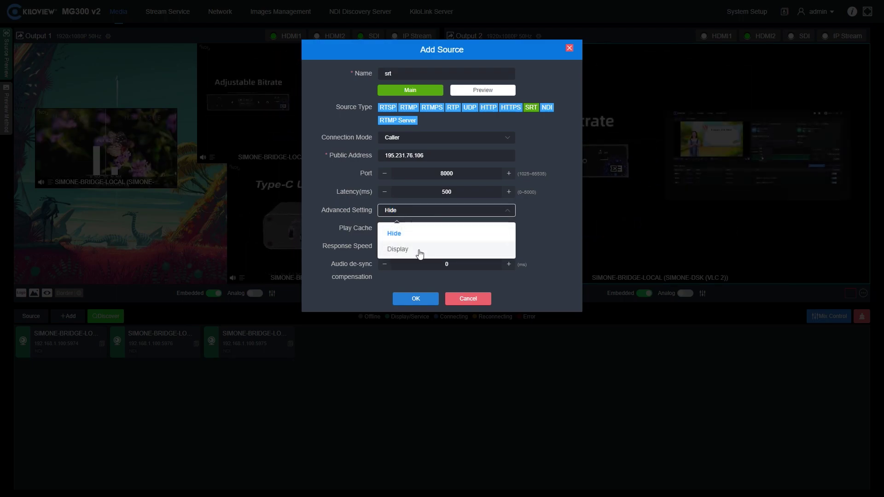
pyautogui.click(401, 251)
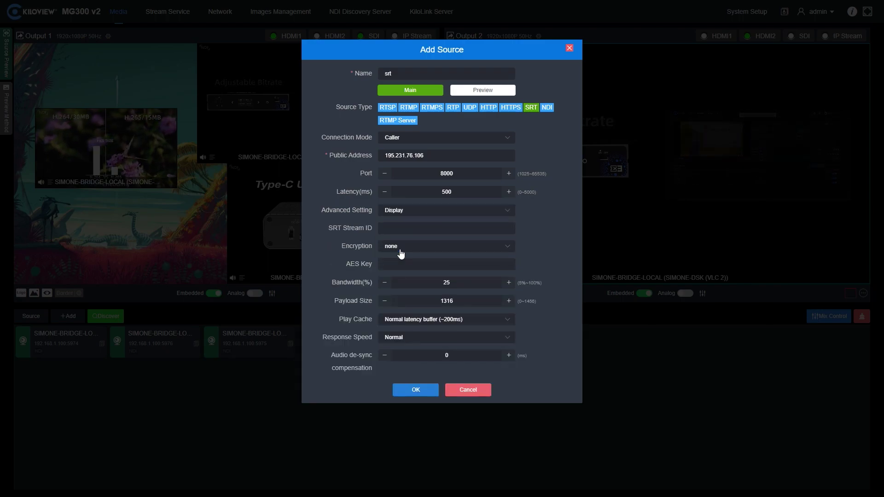
pyautogui.click(385, 227)
pyautogui.write('play.srt/live/mg')
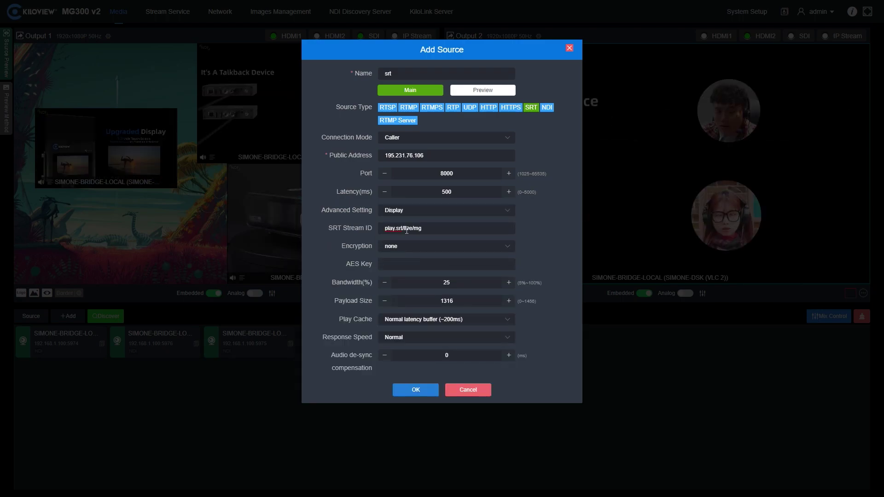
pyautogui.click(424, 390)
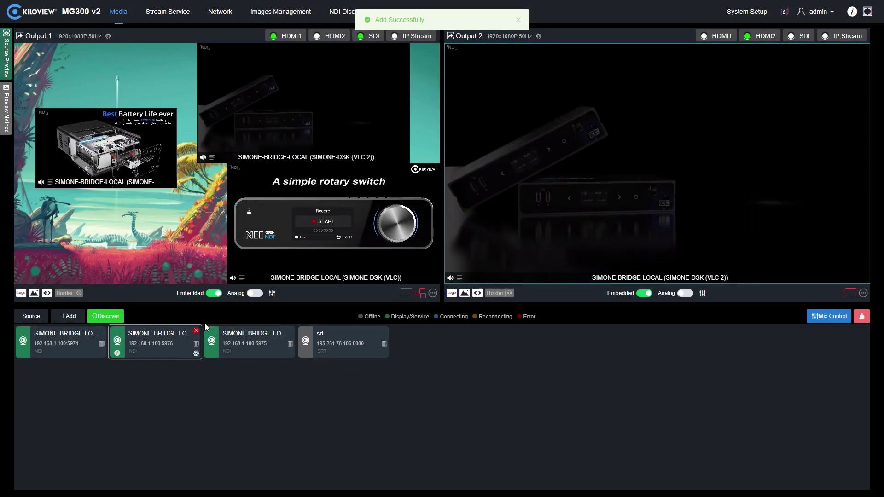
# Send the srt source to Output 2 and show its stream statistics (H265, 1920x1080@50Hz)
pyautogui.moveTo(328, 343); pyautogui.dragTo(568, 189)
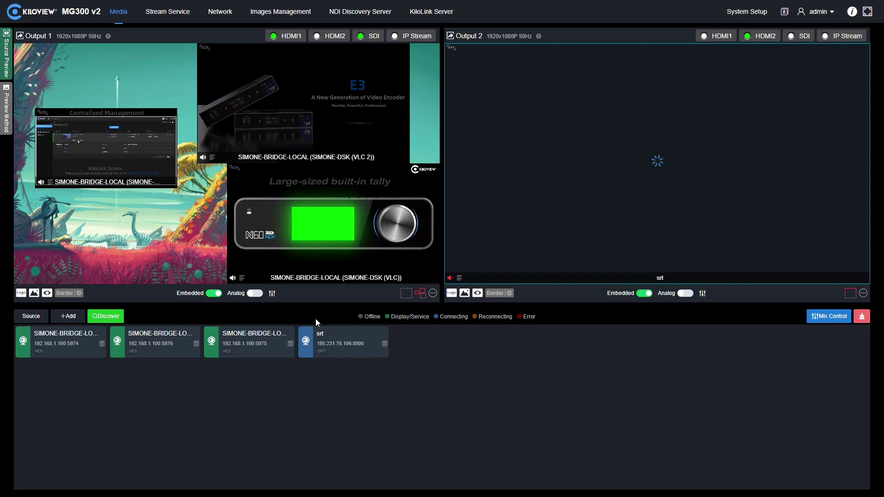
pyautogui.moveTo(307, 356)
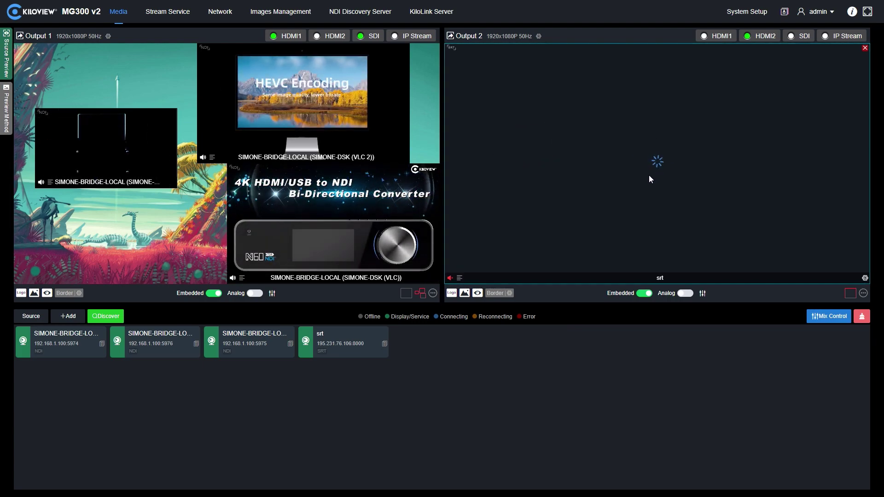
pyautogui.click(460, 279)
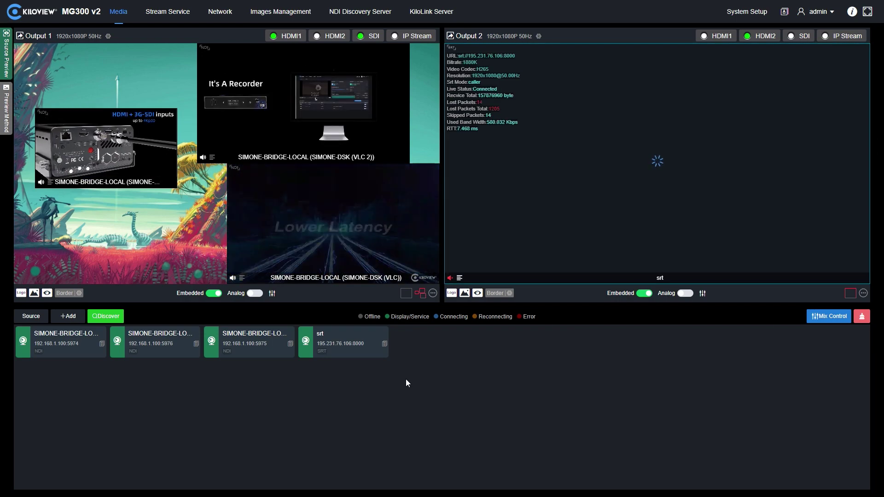
# Add publishing point 1 under Stream Service and list the sources it can stream
pyautogui.click(165, 14)
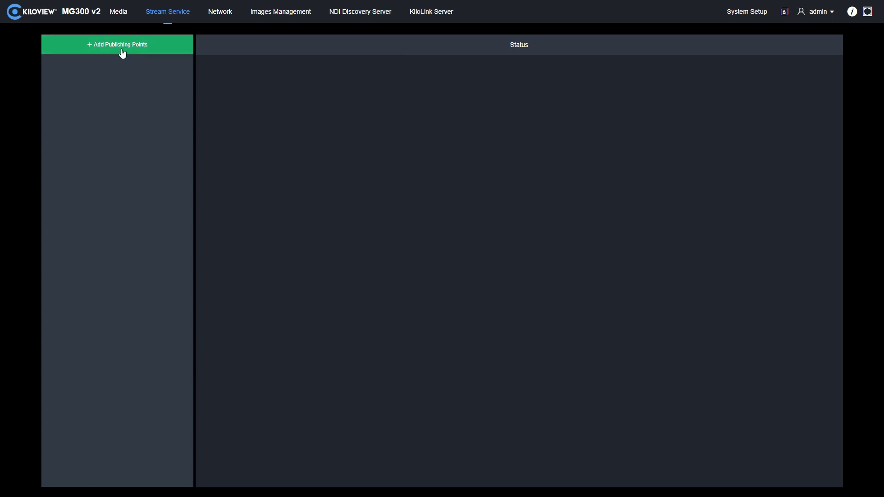
pyautogui.click(122, 54)
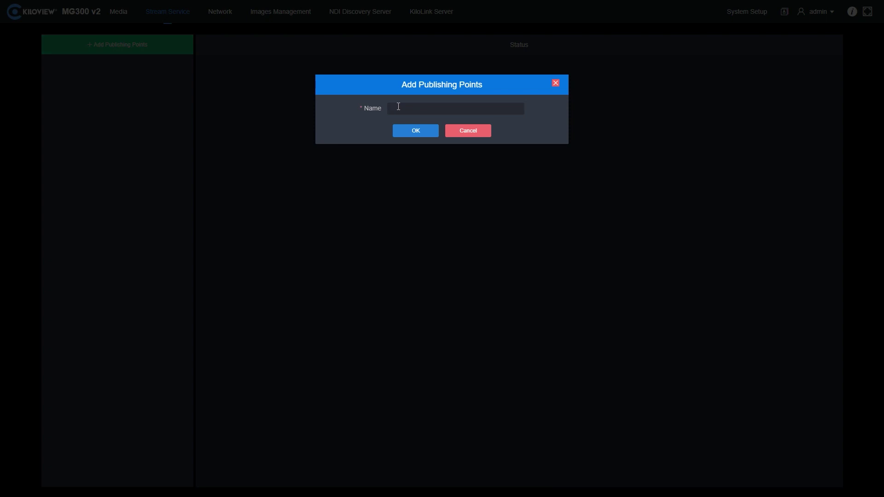
pyautogui.click(413, 132)
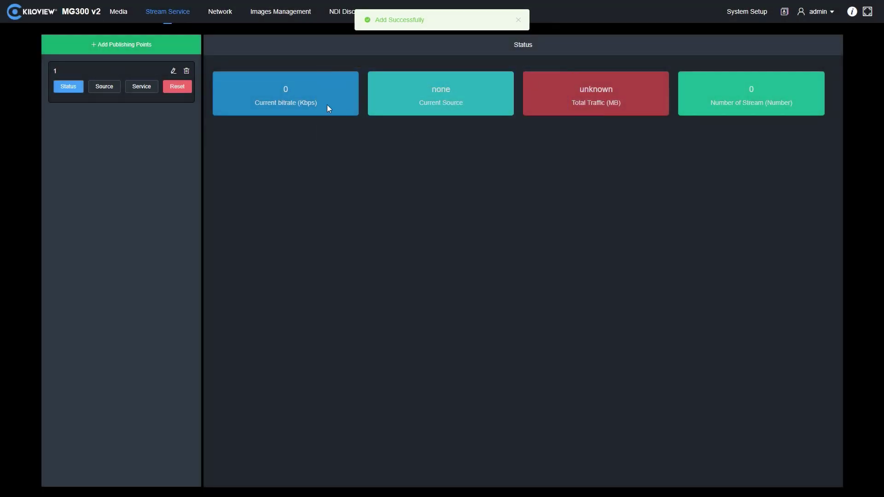
pyautogui.click(104, 90)
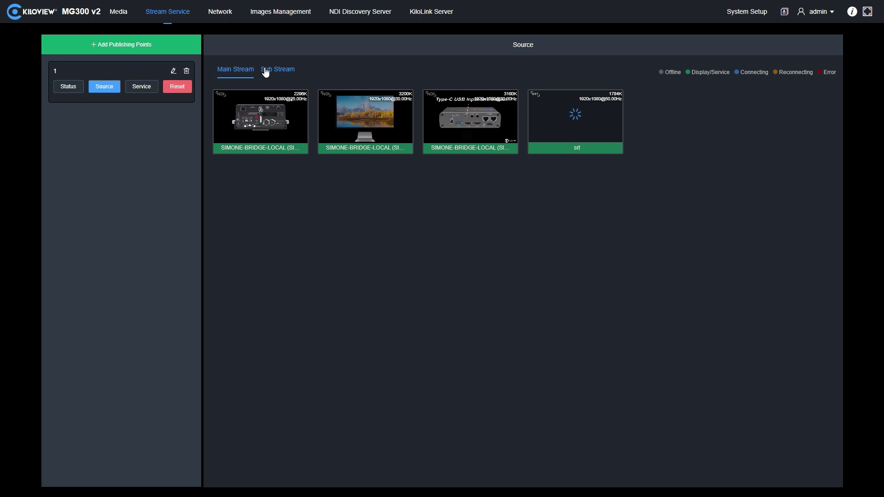
# Review Output 2's main-stream coding parameters, then select srt as publishing point 1's source
pyautogui.click(112, 14)
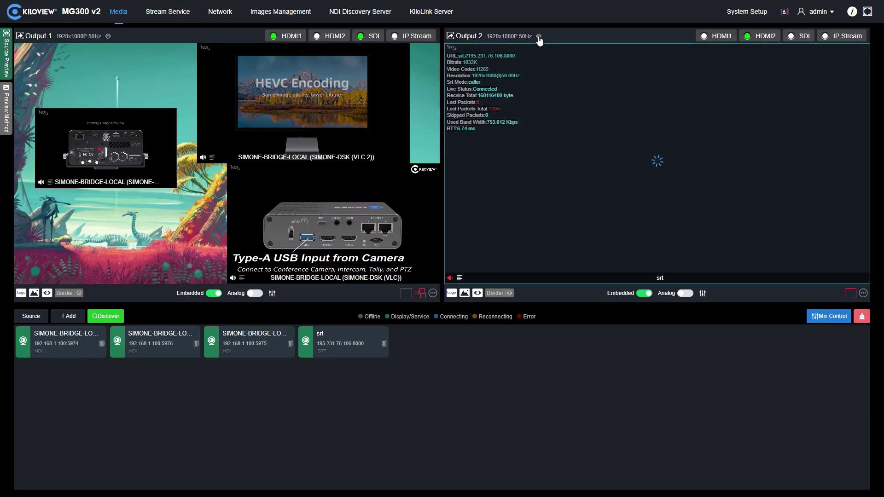
pyautogui.click(538, 36)
pyautogui.click(738, 153)
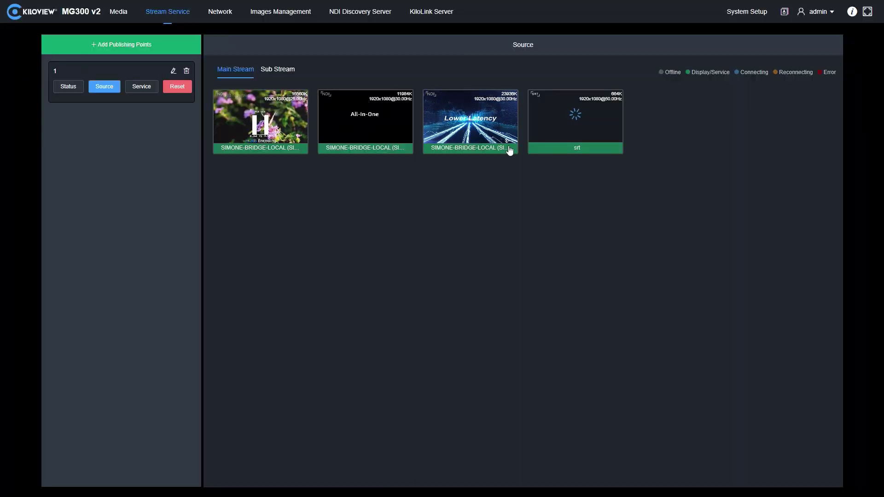
pyautogui.click(594, 131)
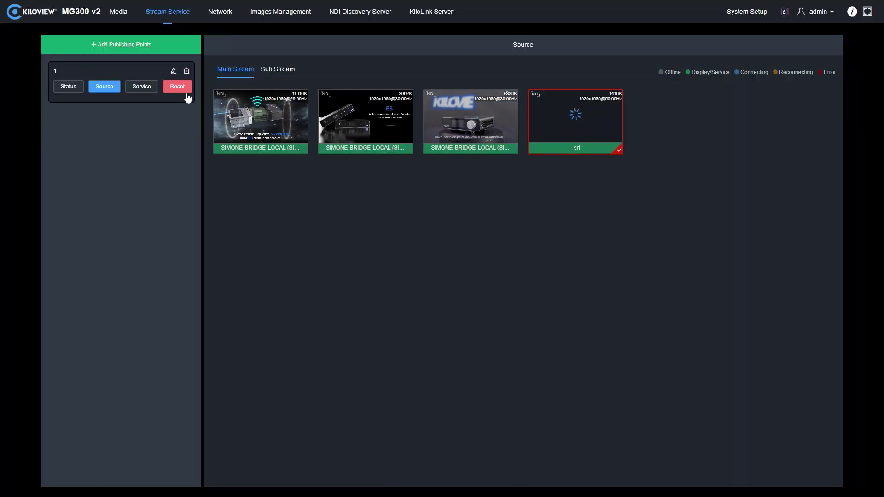
# On publishing point 1, add an NDI-HX stream service named 1, published as 1_channel
pyautogui.click(142, 87)
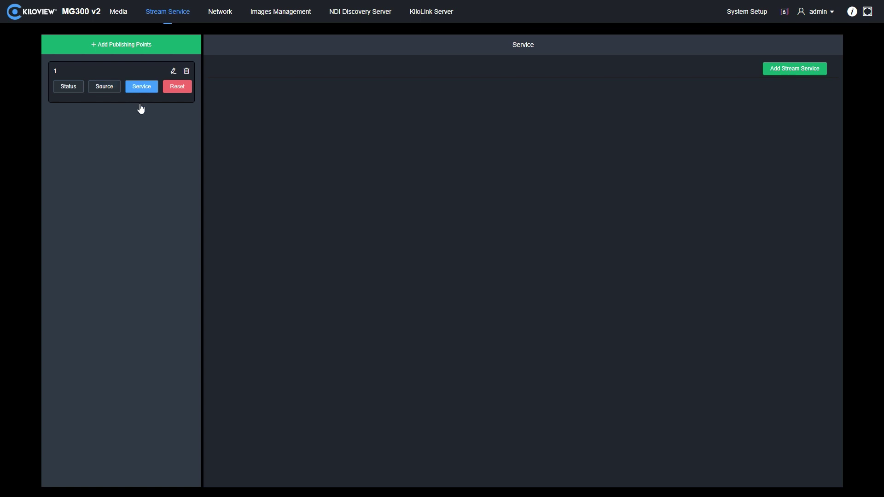
pyautogui.click(805, 76)
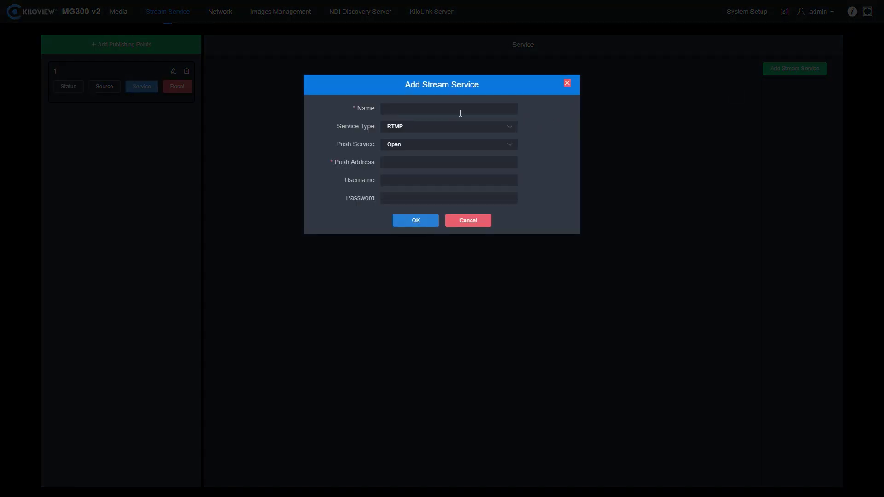
pyautogui.click(427, 131)
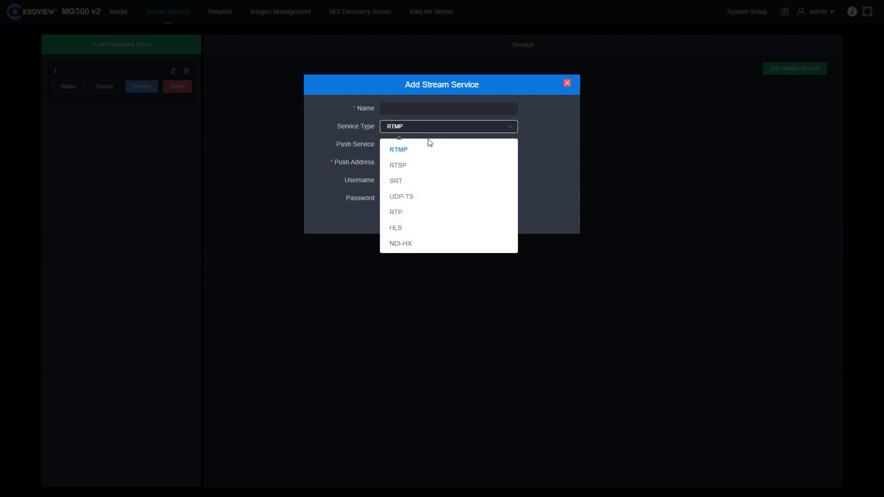
pyautogui.click(429, 244)
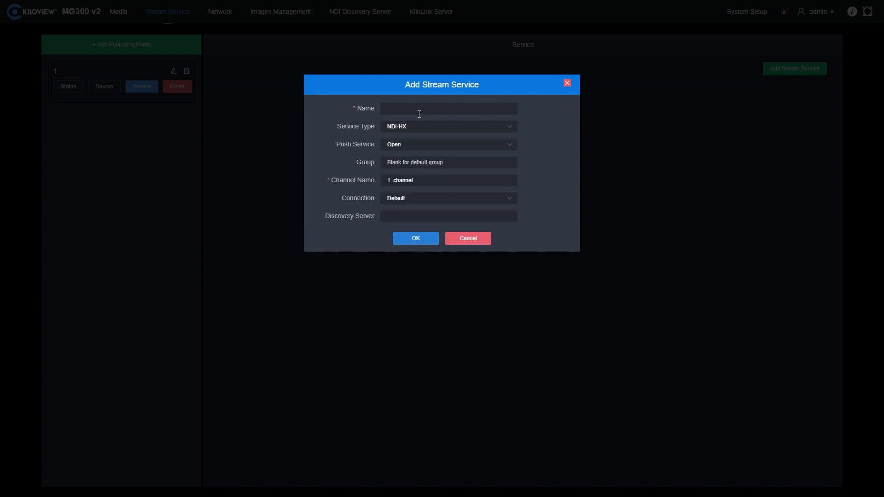
pyautogui.write('1')
pyautogui.click(416, 238)
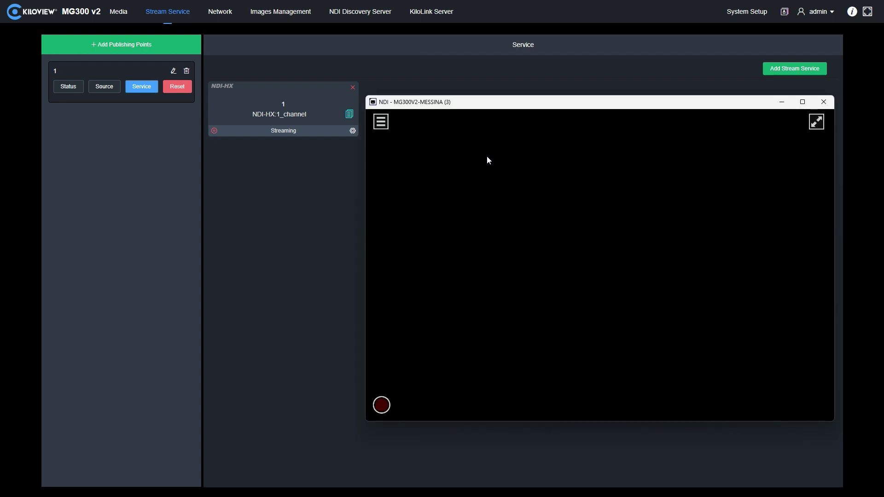
# In NDI Studio Monitor, select the MG300V2-MESSINA 1_channel source to view it
pyautogui.rightClick(487, 156)
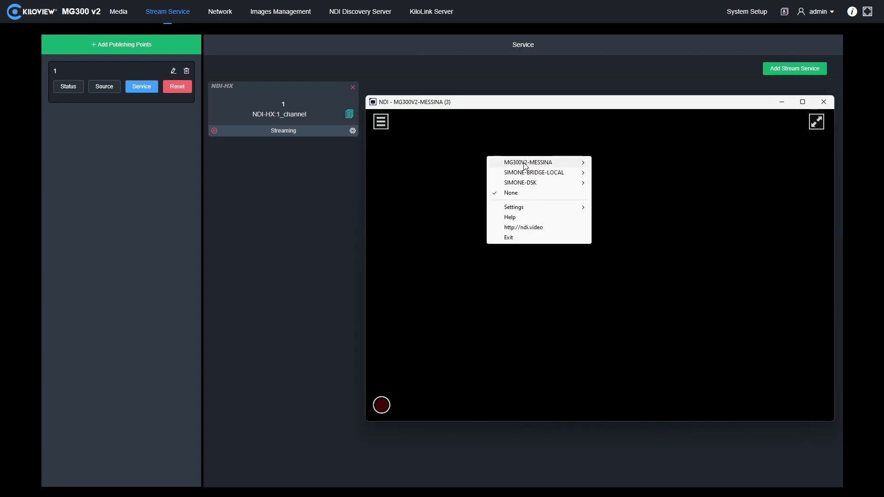
pyautogui.moveTo(526, 167)
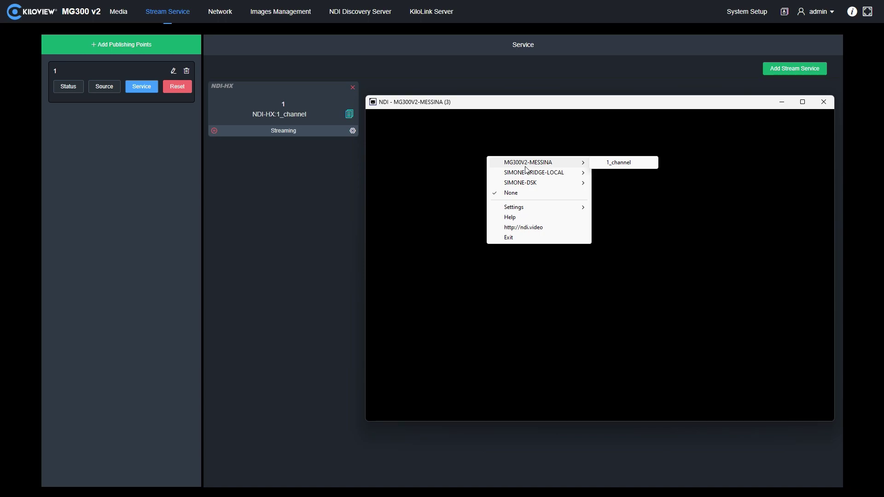
pyautogui.click(619, 165)
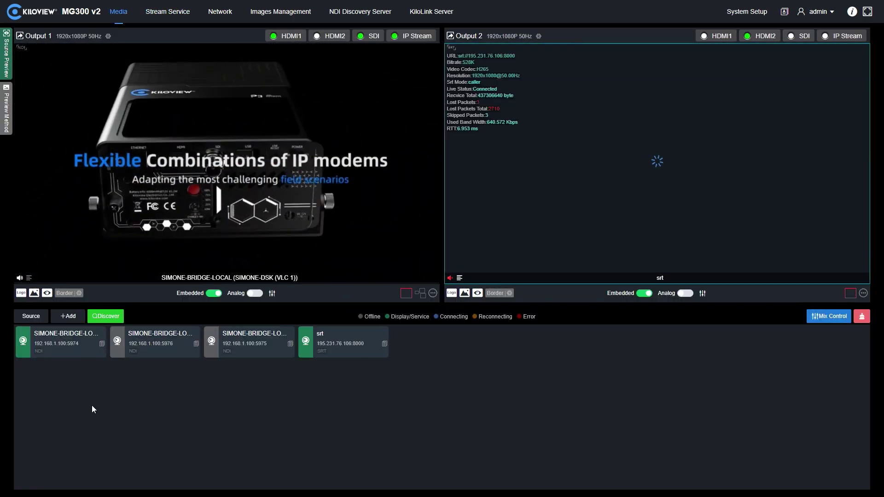
pyautogui.moveTo(87, 353)
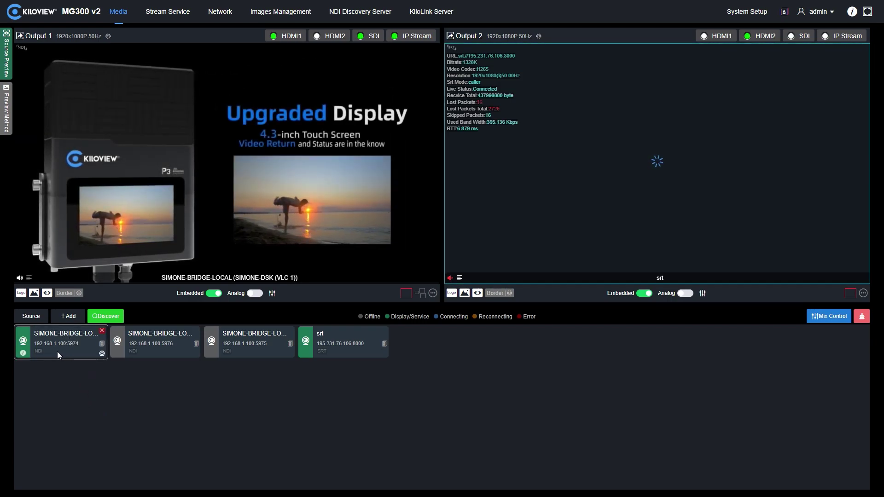
pyautogui.moveTo(175, 125)
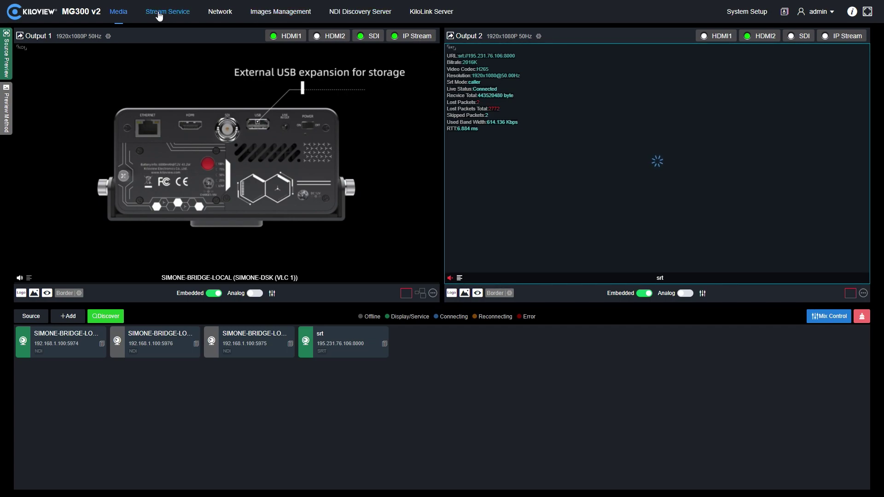
# Check Output 1 as the source, then add RTMP service 'yt' pushing to rtmp://a.rtmp.youtube.com/live2 with the stream key
pyautogui.click(159, 13)
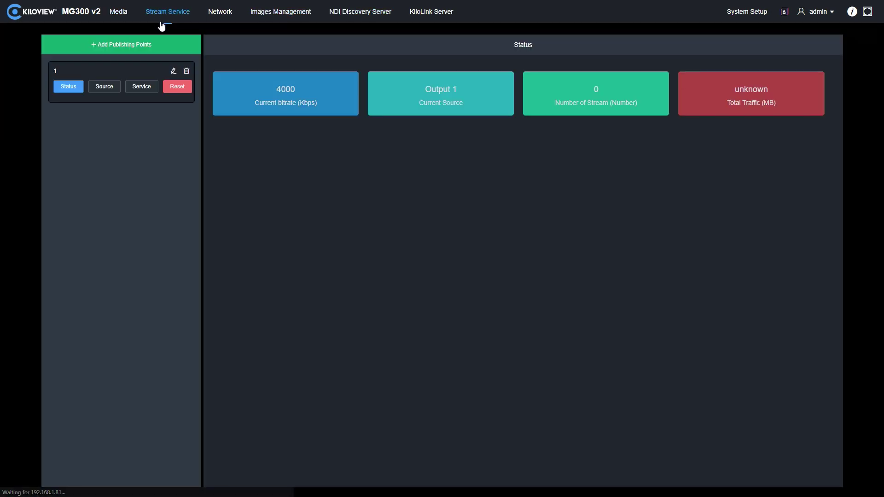
pyautogui.click(105, 87)
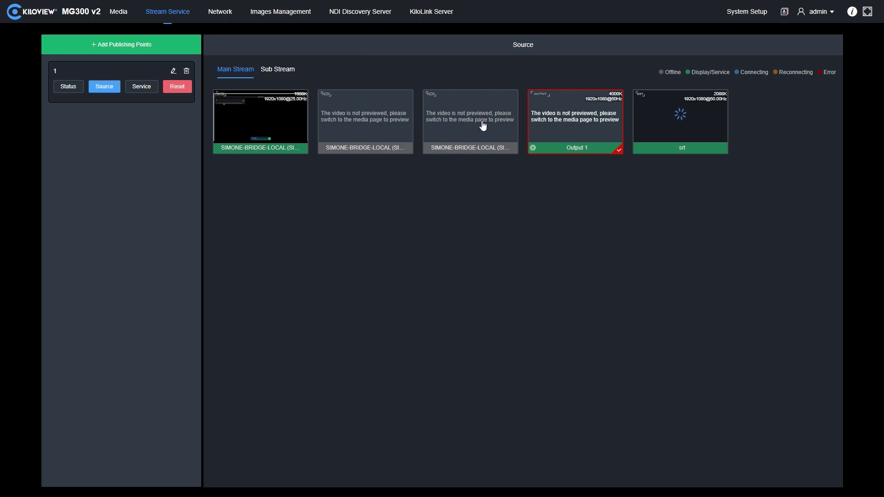
pyautogui.click(141, 89)
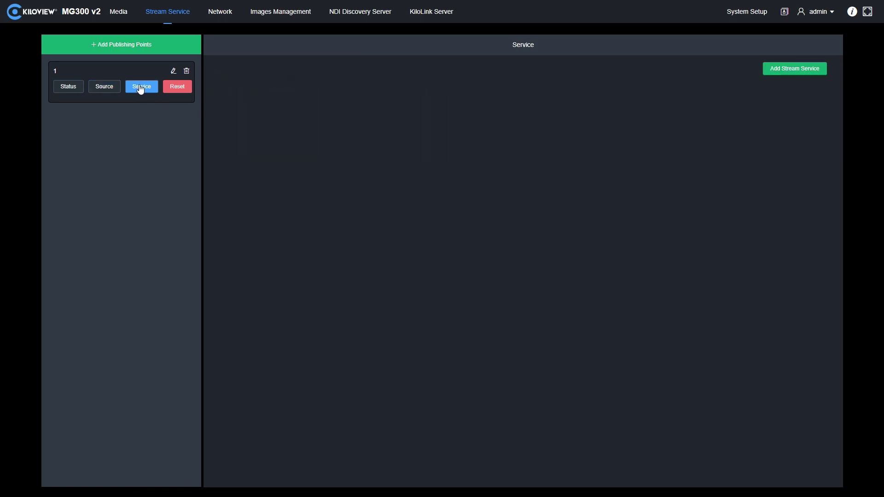
pyautogui.click(799, 70)
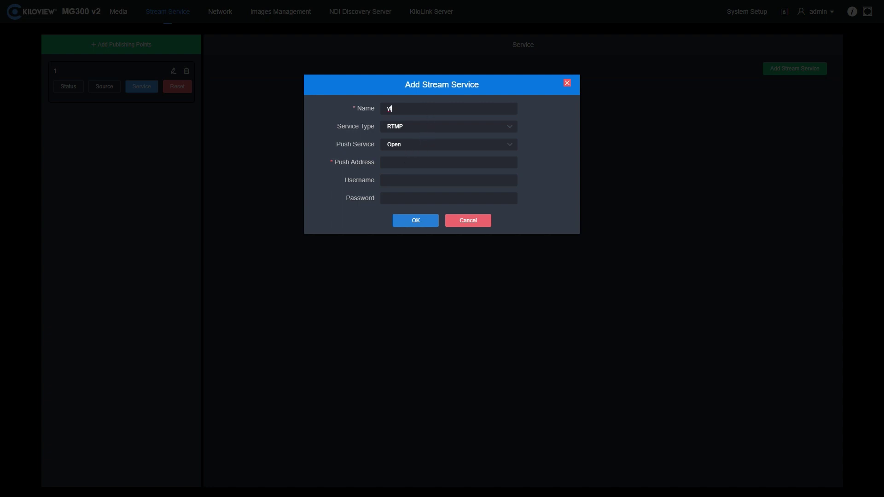
pyautogui.click(398, 158)
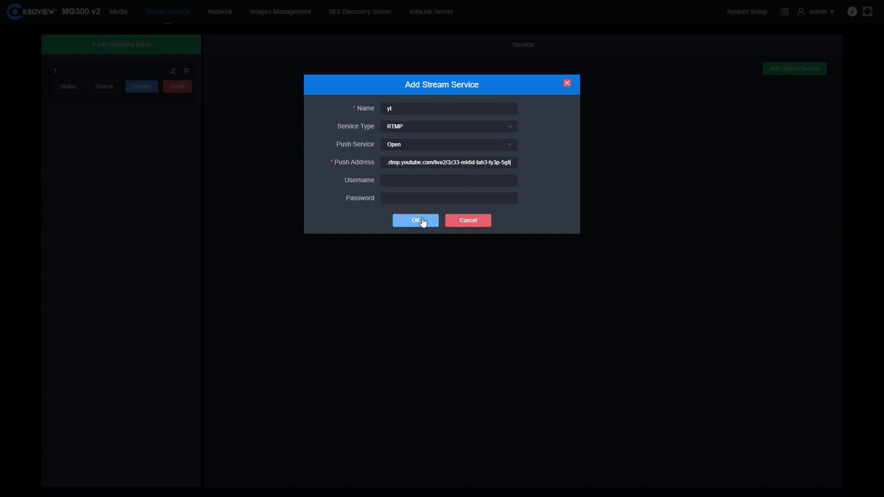
pyautogui.click(423, 222)
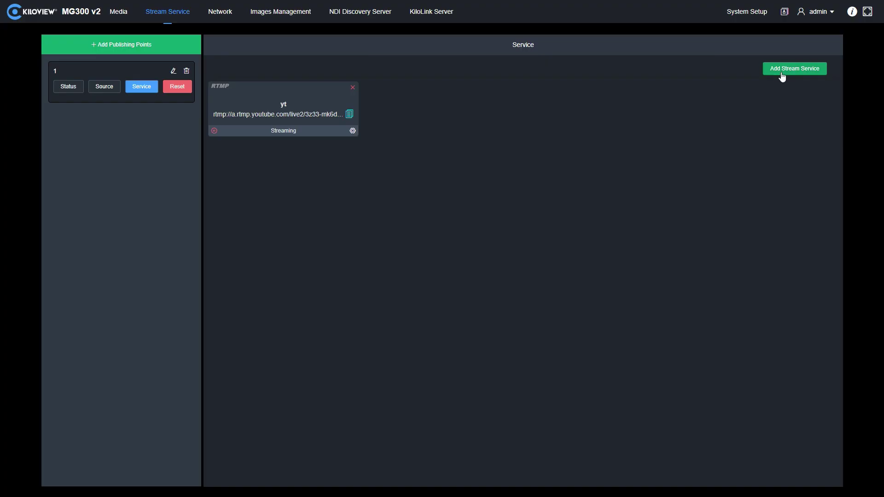
# Begin adding another stream service on publishing point 1 for the Facebook Live destination
pyautogui.click(782, 69)
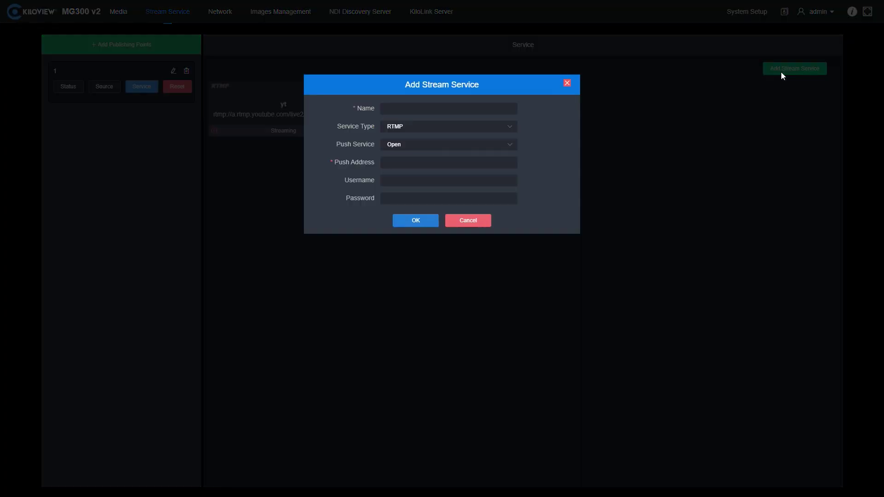